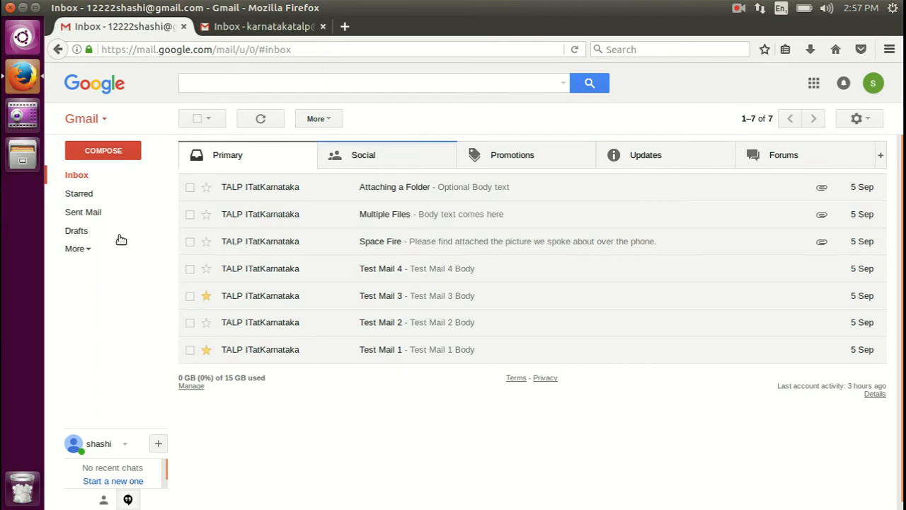
left_click(88, 251)
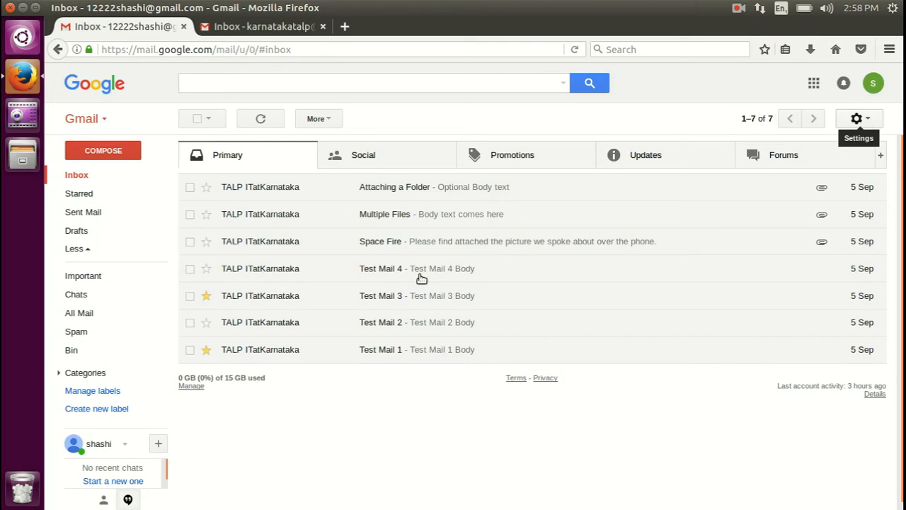
left_click(100, 394)
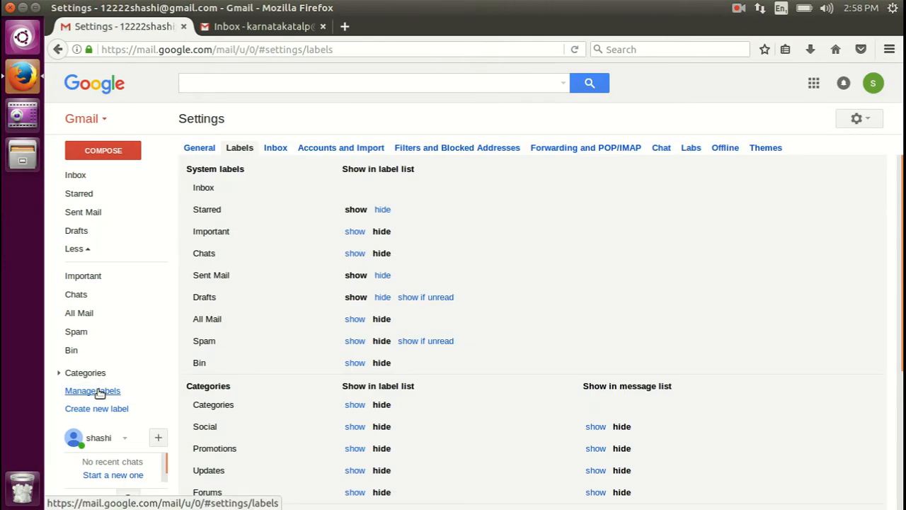
left_click(276, 149)
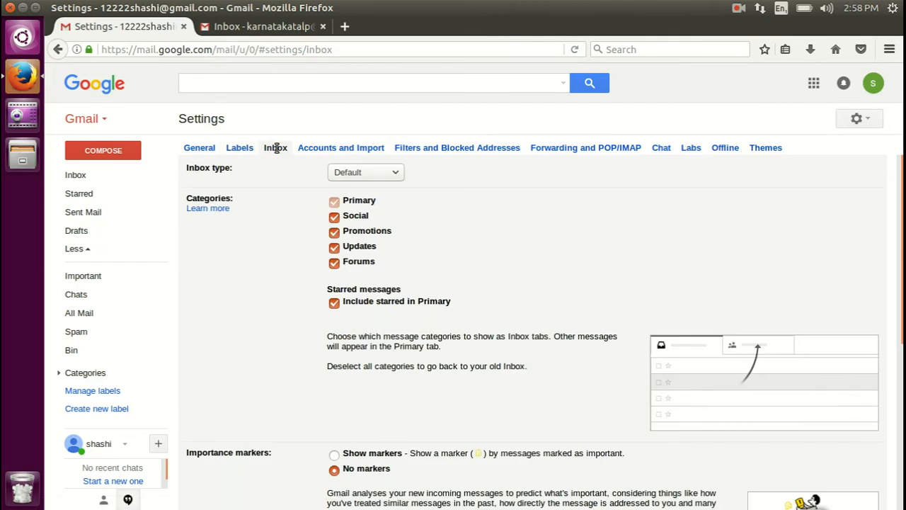
left_click(358, 222)
left_click(359, 239)
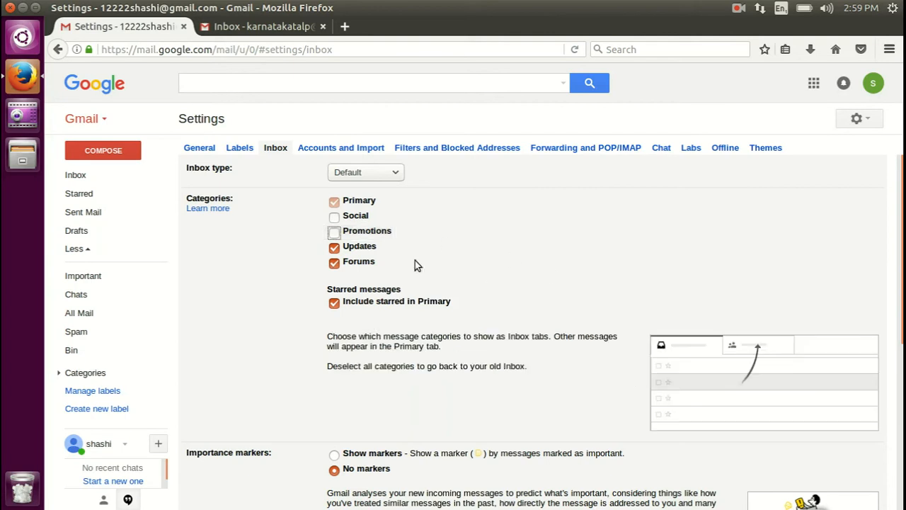
mouse_move(373, 232)
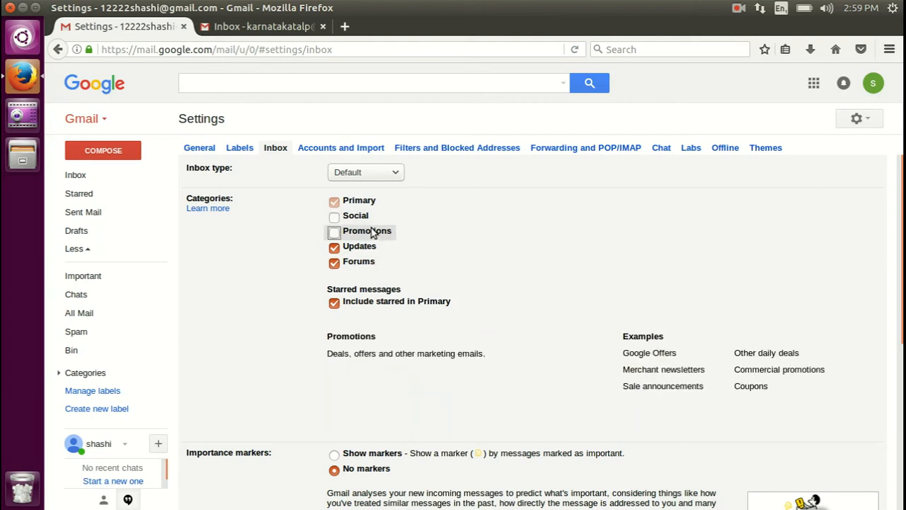
left_click(335, 236)
left_click(335, 233)
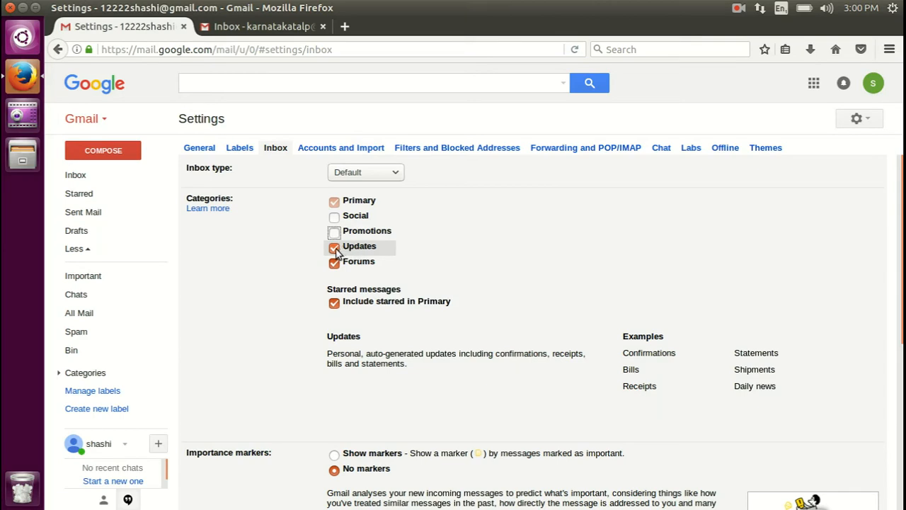
left_click(334, 248)
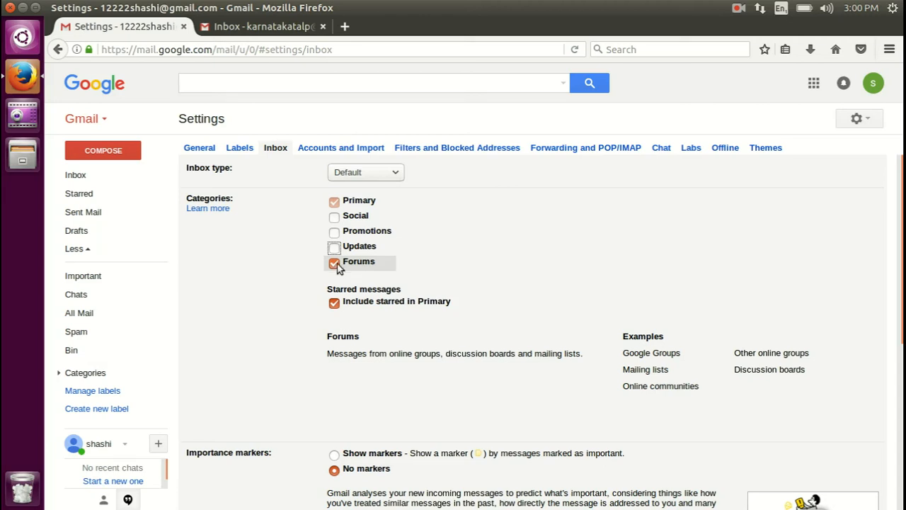
left_click(334, 263)
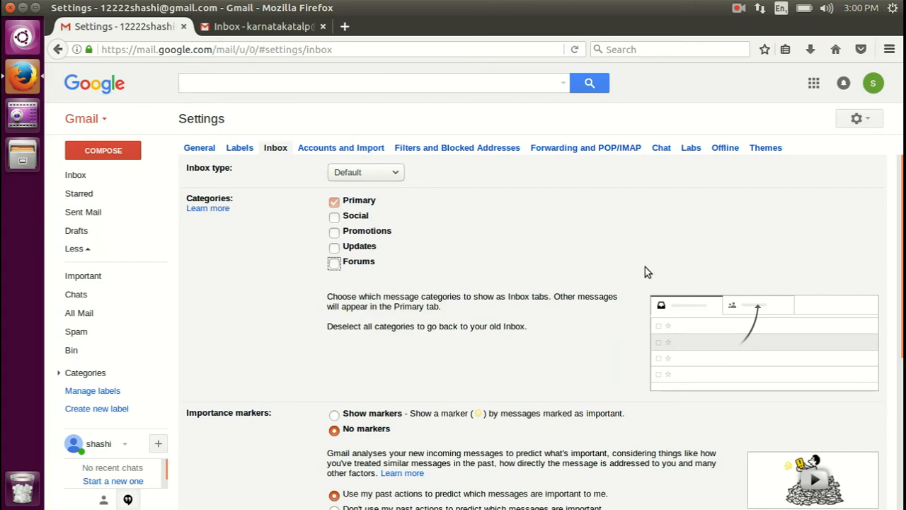
left_click(76, 179)
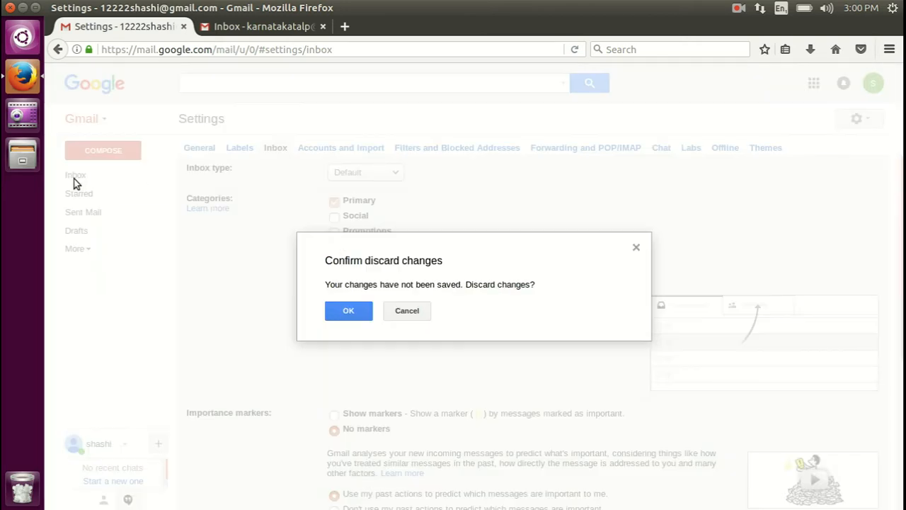
left_click(349, 312)
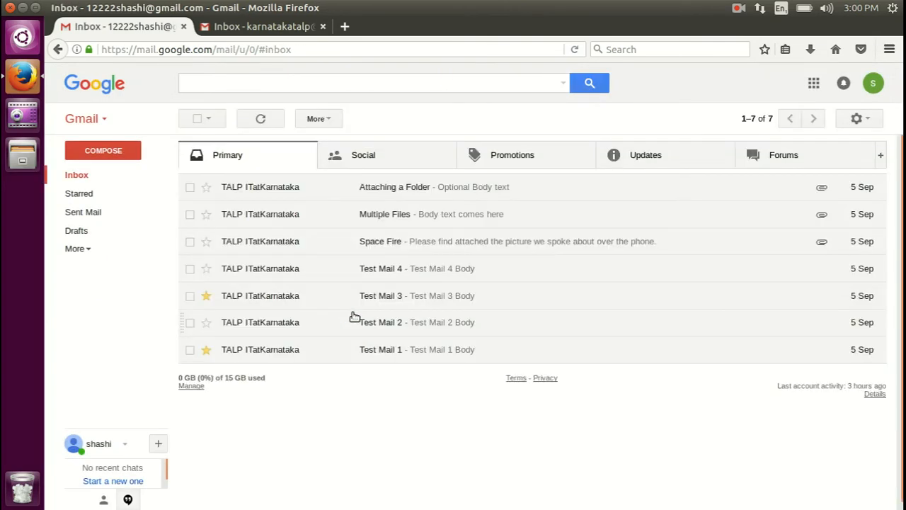
- Disable the Social, Promotions, Updates and Forums inbox categories in the Gmail settings and save the changes
left_click(89, 249)
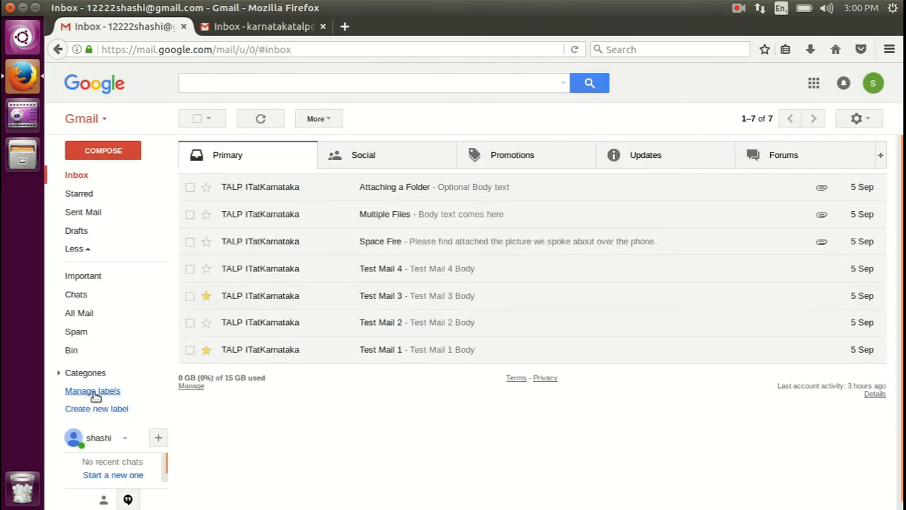
left_click(96, 397)
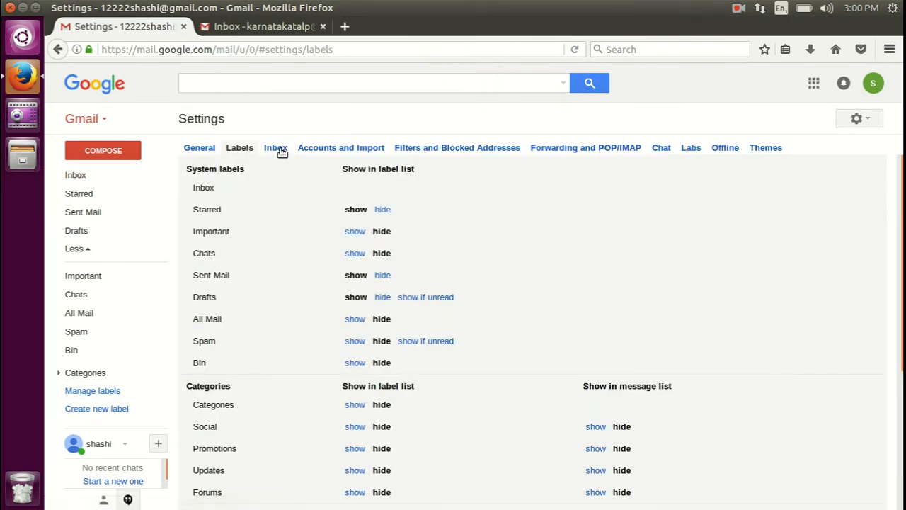
left_click(276, 148)
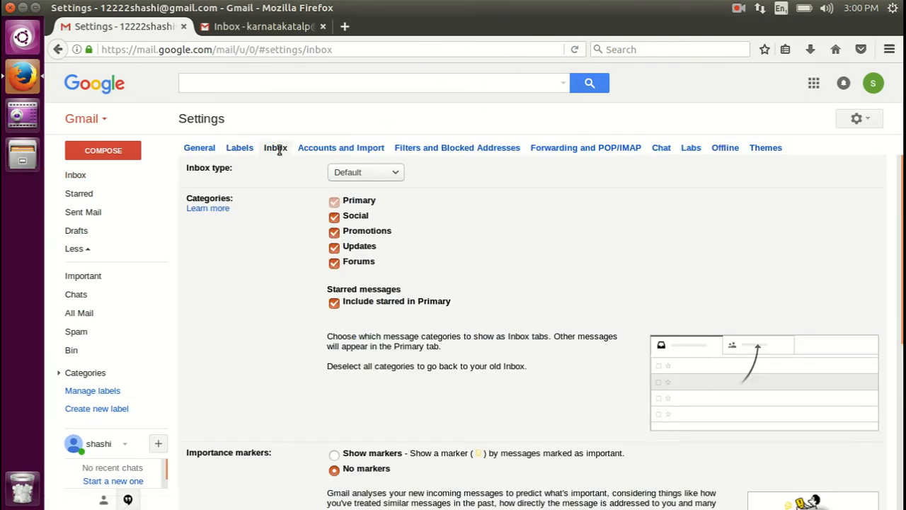
left_click(334, 217)
left_click(334, 233)
left_click(334, 247)
left_click(334, 263)
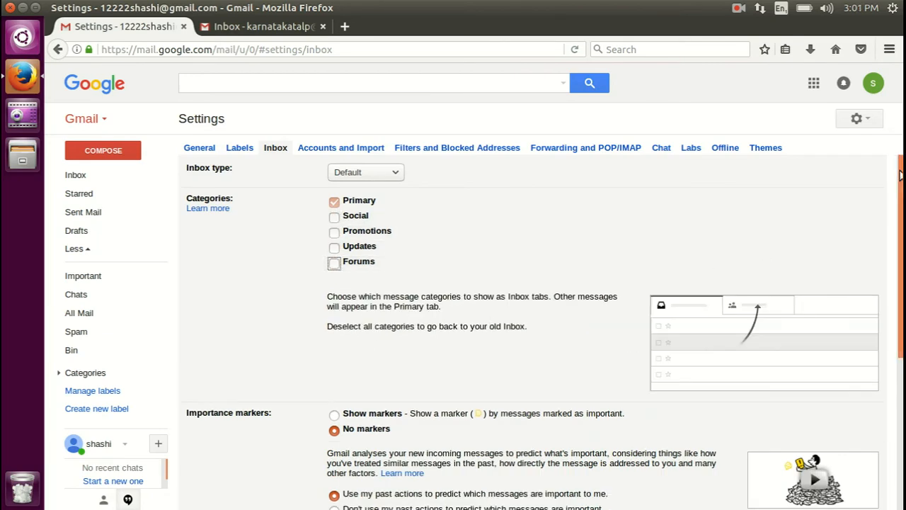
scroll(897, 198, "down", 5)
scroll(897, 340, "down", 1)
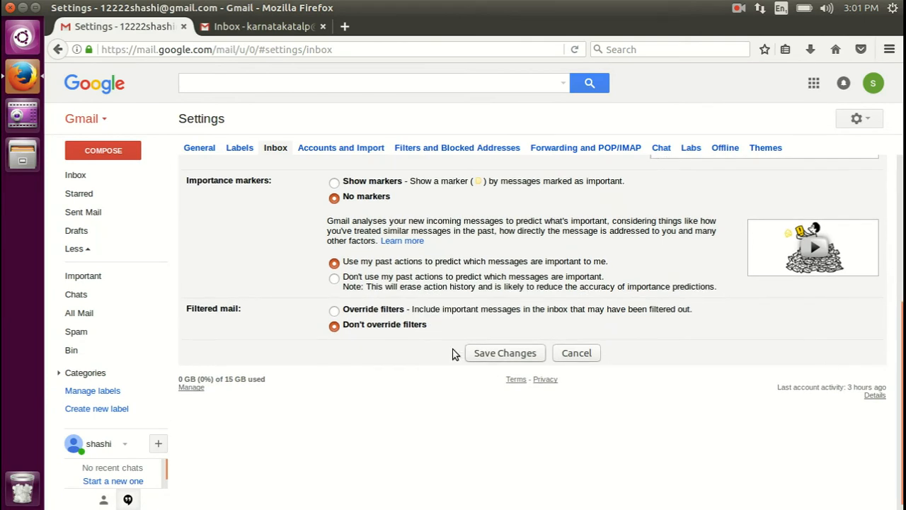
left_click(504, 354)
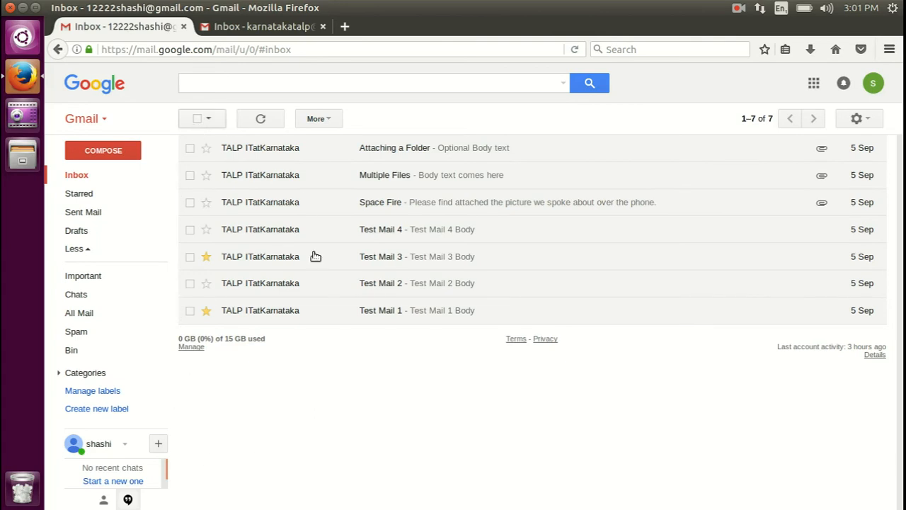
- Select all conversations in the inbox and move them to the Bin
left_click(198, 119)
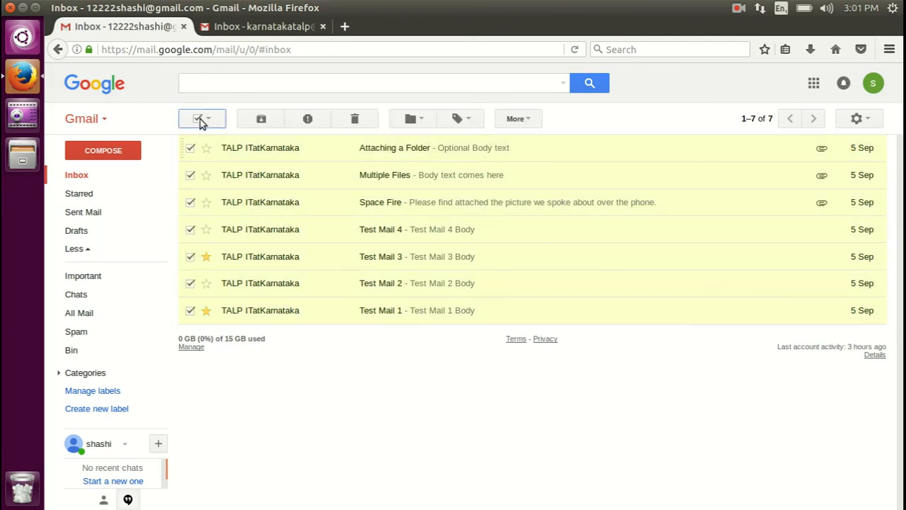
left_click(356, 121)
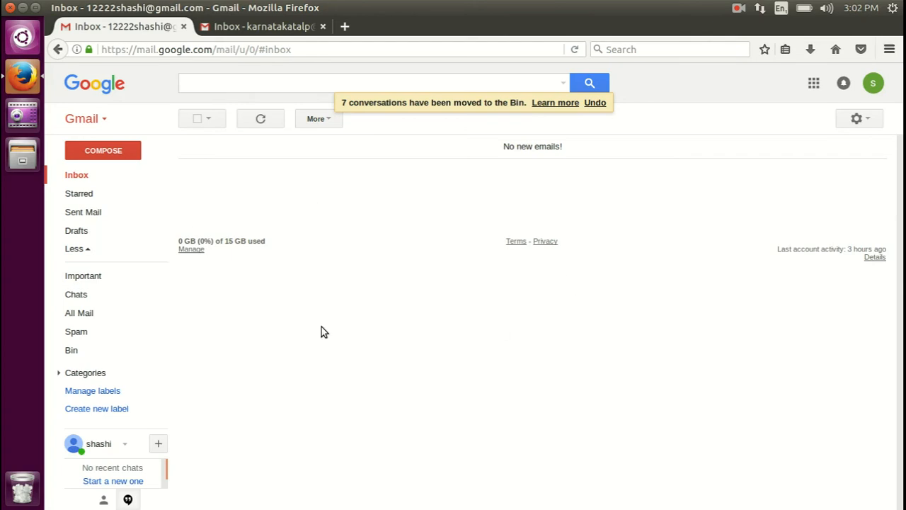
- From the second Gmail account, start a new full-size message and enter the first account's e-mail address as recipient
left_click(253, 28)
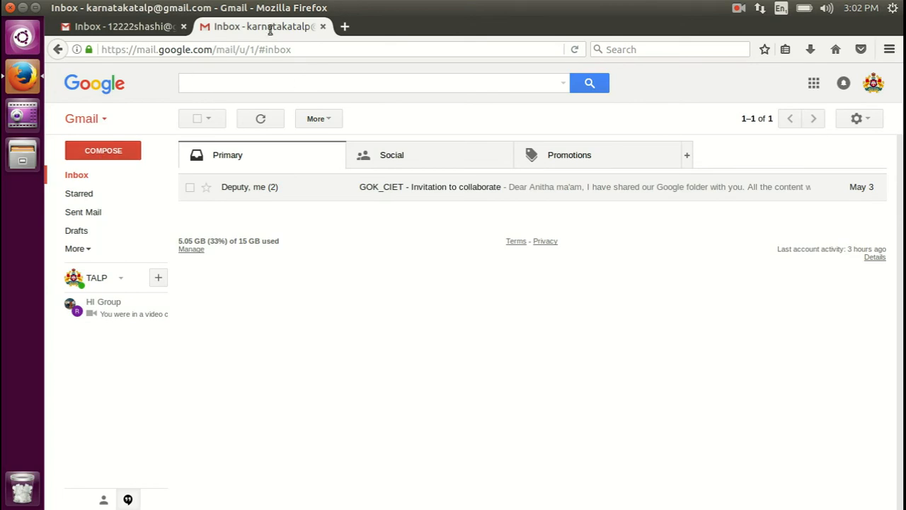
left_click(135, 28)
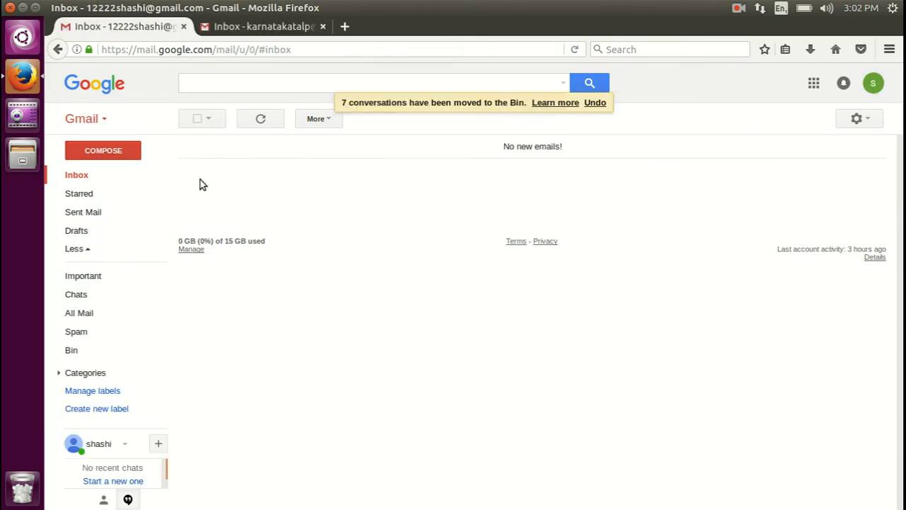
left_click(257, 30)
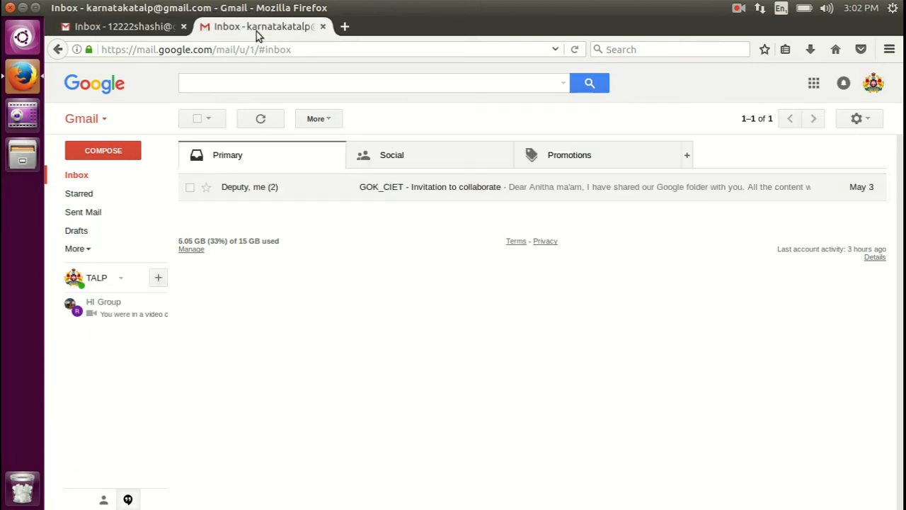
left_click(116, 153)
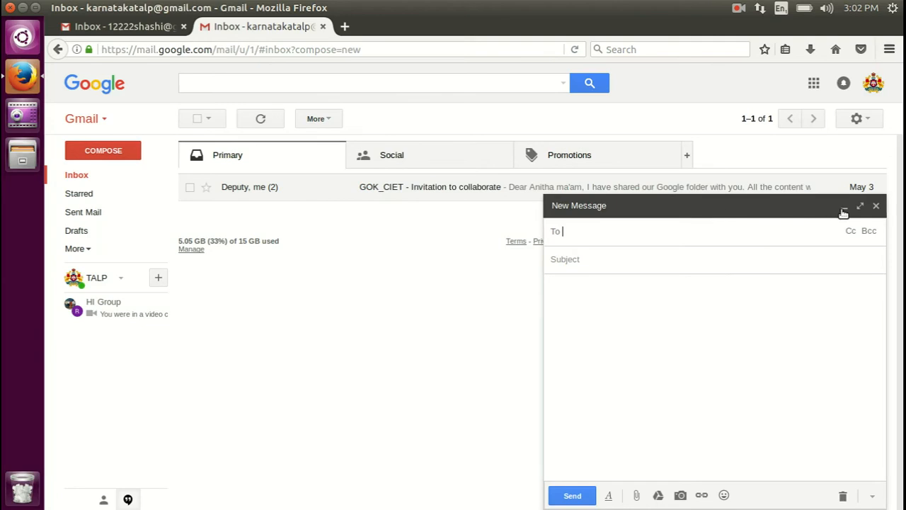
left_click(860, 206)
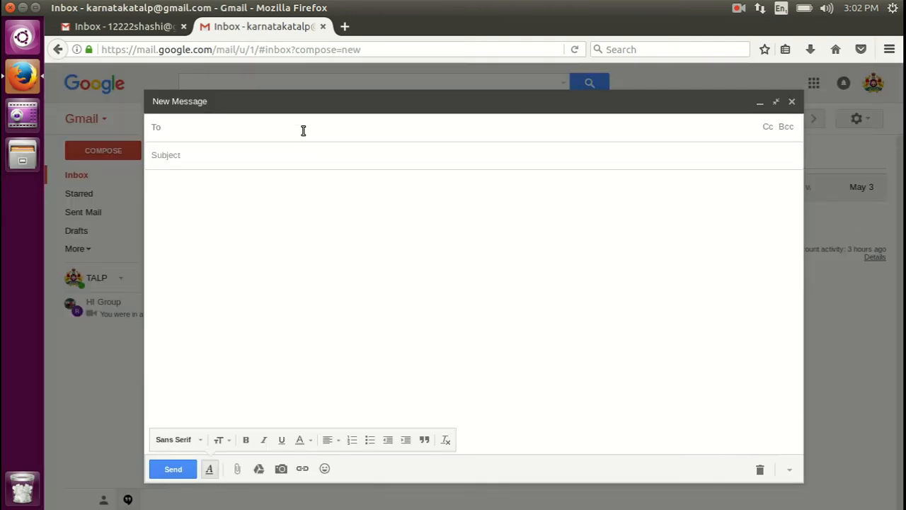
type("12")
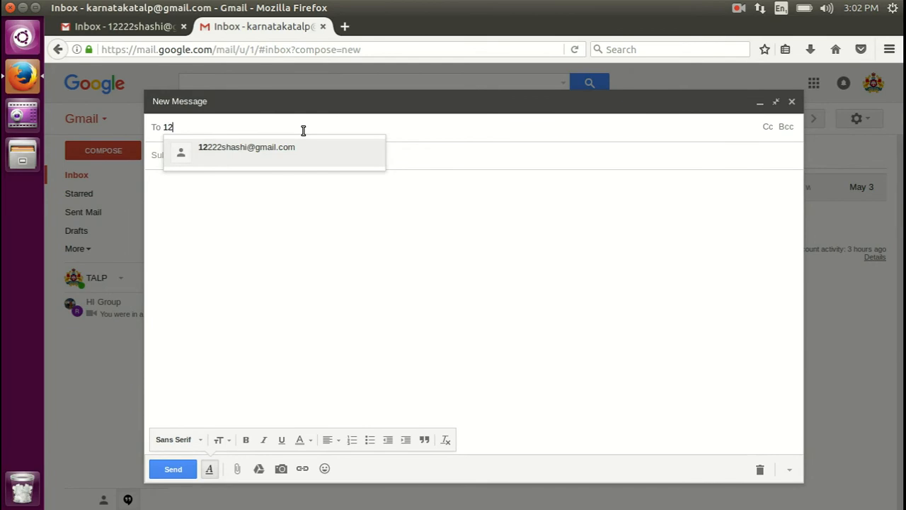
left_click(268, 151)
- Enter "8th Std Physics Related Picture" as the message's subject
left_click(262, 153)
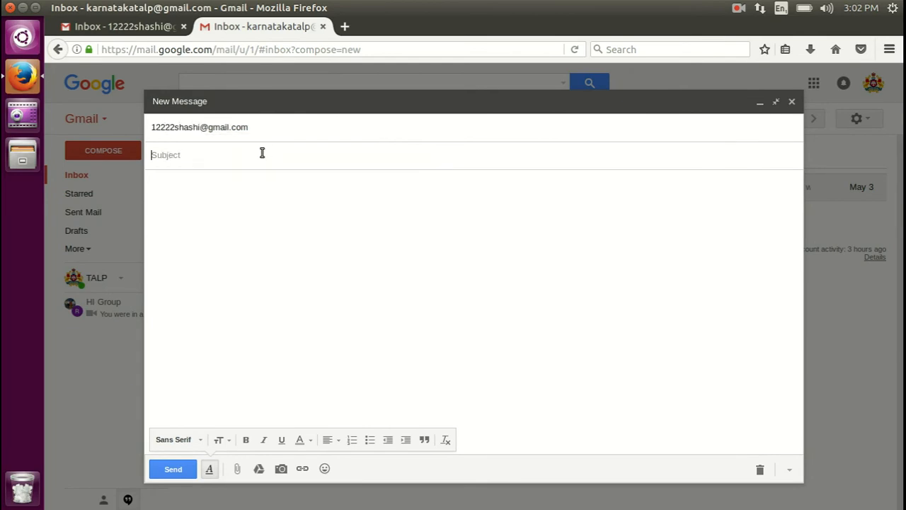
type("8th St")
type("d Math")
key("BackSpace")
key("BackSpace")
key("BackSpace")
key("BackSpace")
type("Physics Related ")
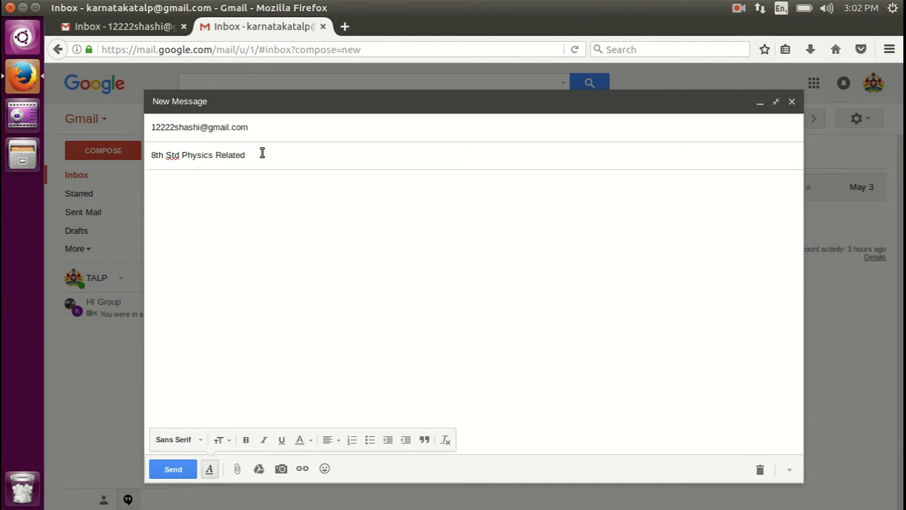
type("Pics")
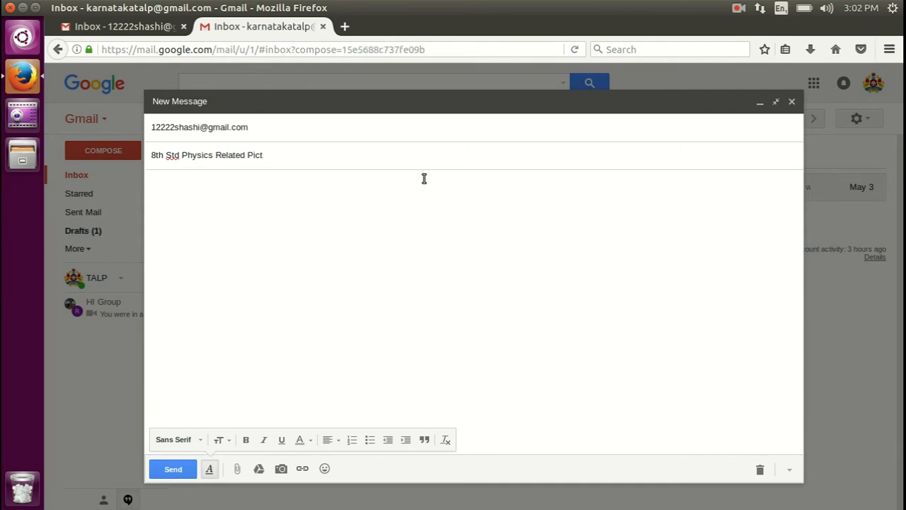
type("ure")
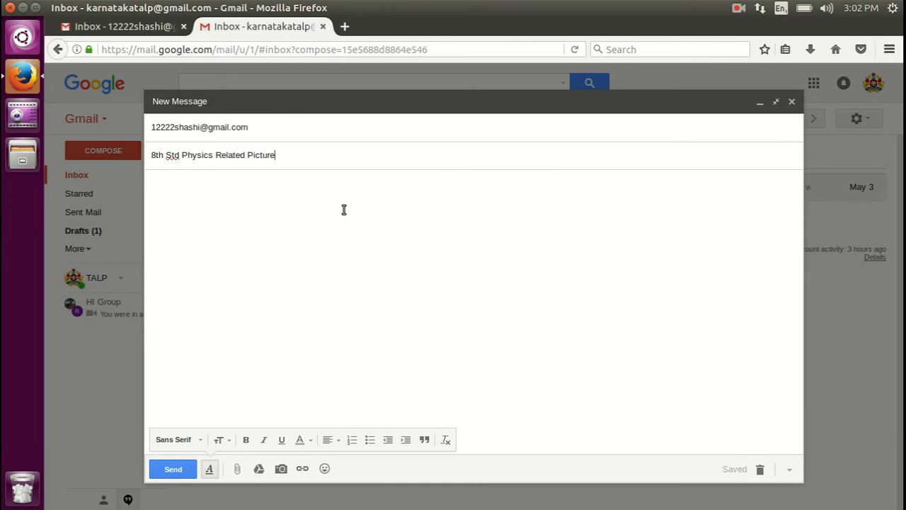
- Attach Space_Fire.jpg from the Desktop Files folder on the Desktop to the message
left_click(342, 209)
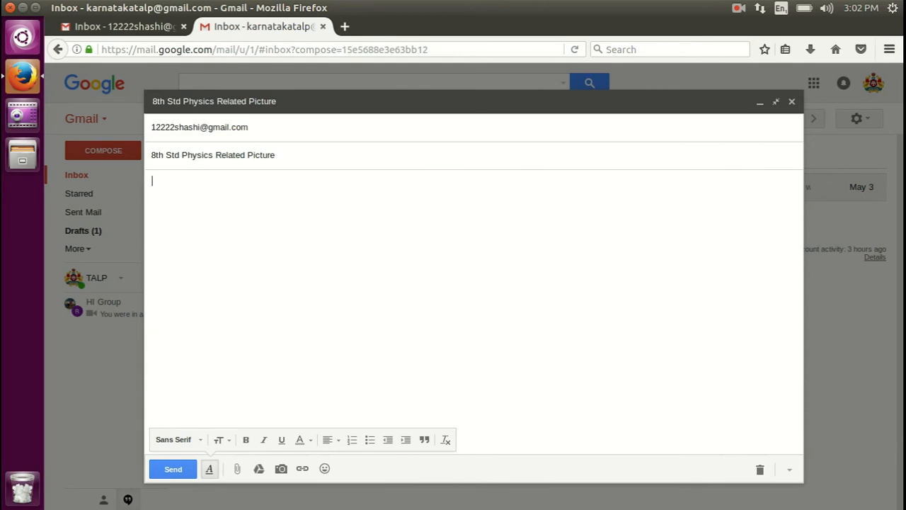
left_click(239, 469)
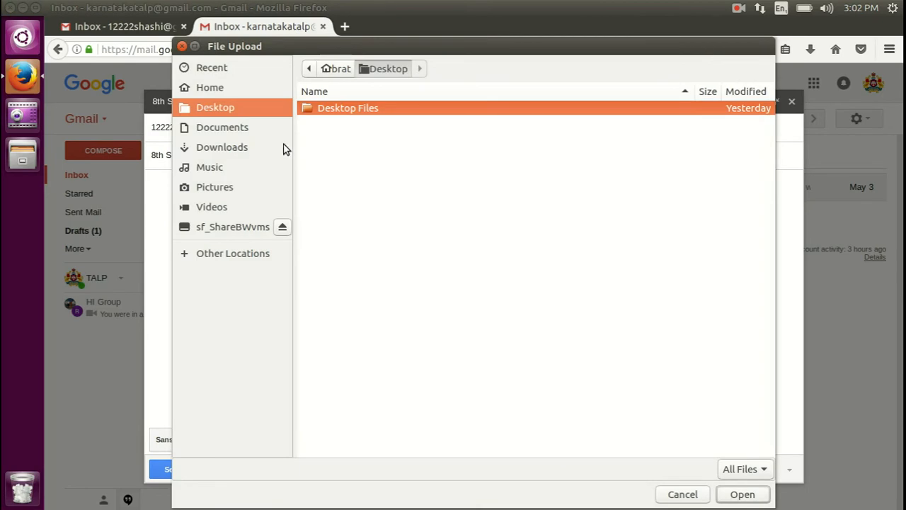
double_click(374, 108)
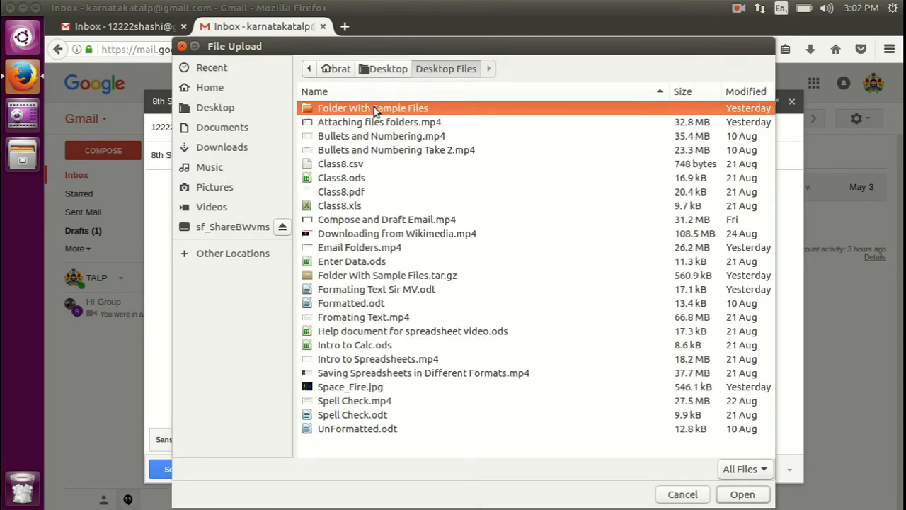
left_click(347, 391)
left_click(742, 494)
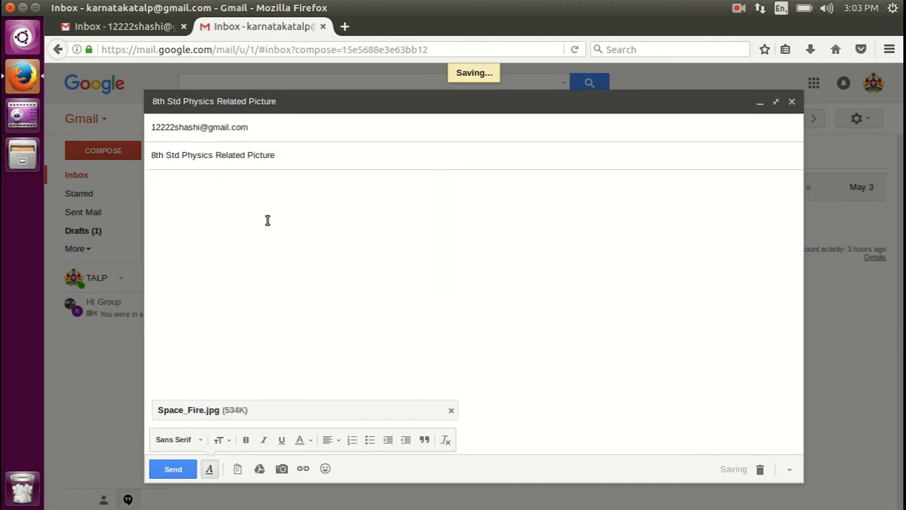
- Write the message body as four separate lines: "8th Std", "Physics", "Gravity" and "Thermodynamics"
type("8th Std")
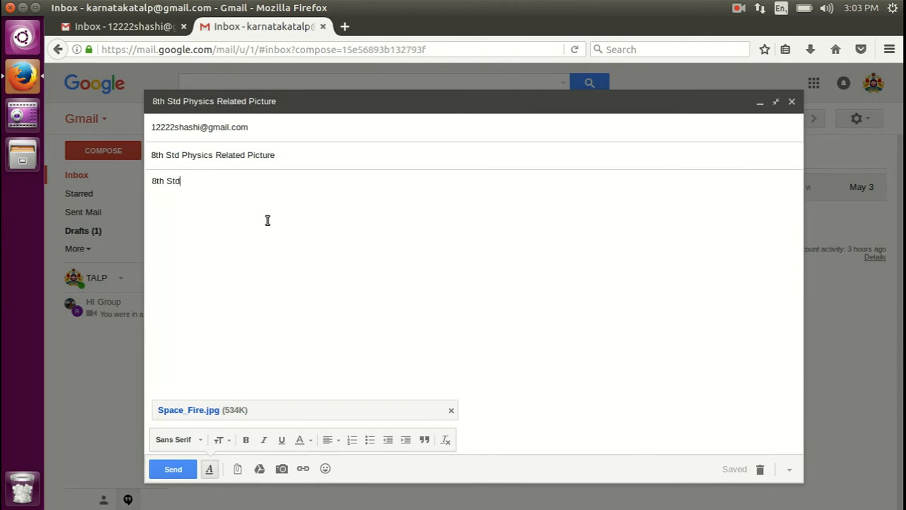
key("Return")
type("Physics")
key("Return")
type("Gra")
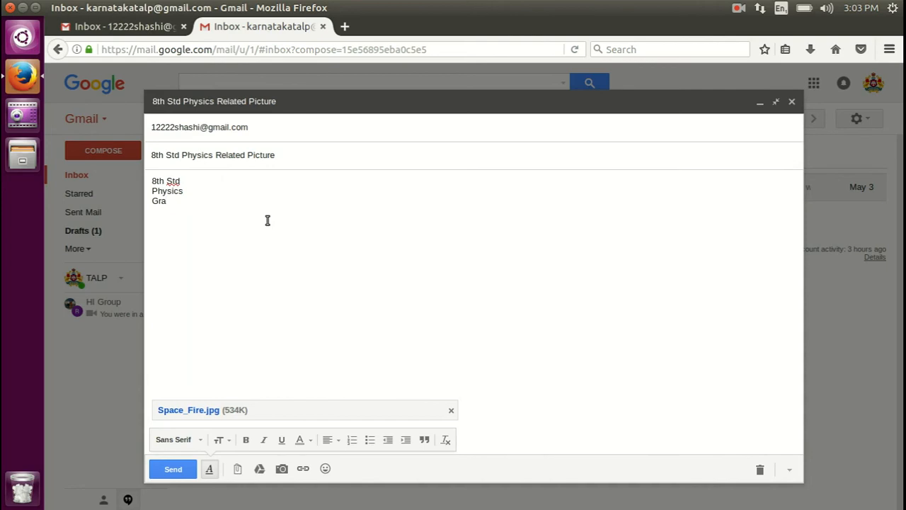
type("ity")
key("BackSpace")
key("BackSpace")
key("BackSpace")
type("vity ")
type("Thermo")
type("d")
type("ynamics")
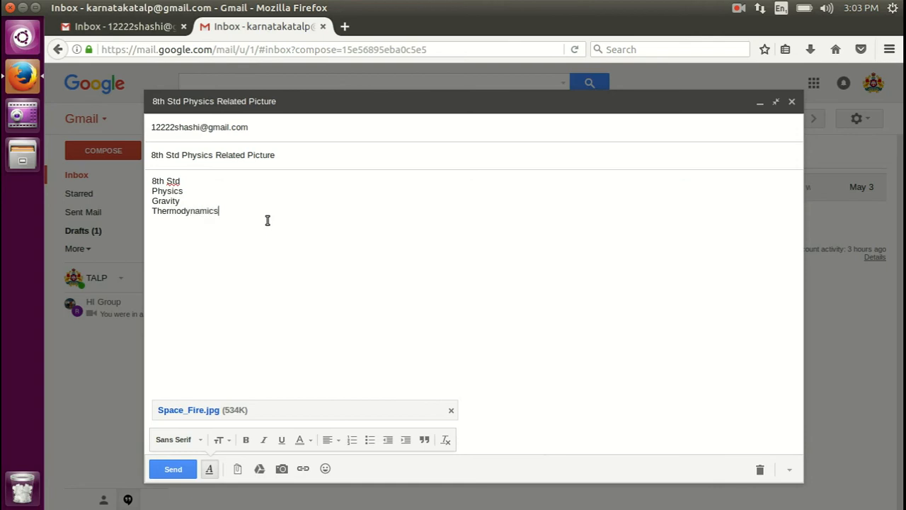
key("Up")
key("Up")
key("Up")
key("Down")
key("Down")
key("Down")
key("Up")
key("Up")
key("Home")
key("Up")
key("Tab")
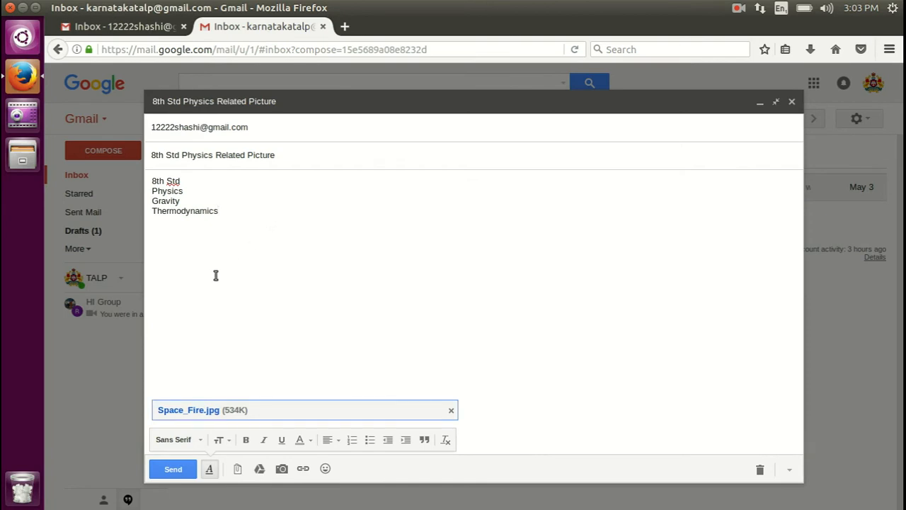
- Send the message and open the received "8th Std Physics Related Picture" e-mail in the first account's inbox
left_click(177, 473)
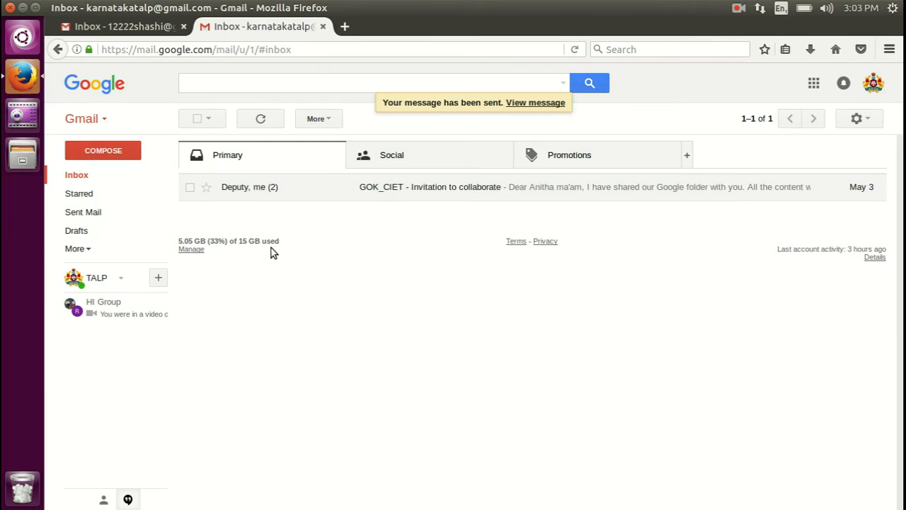
left_click(122, 24)
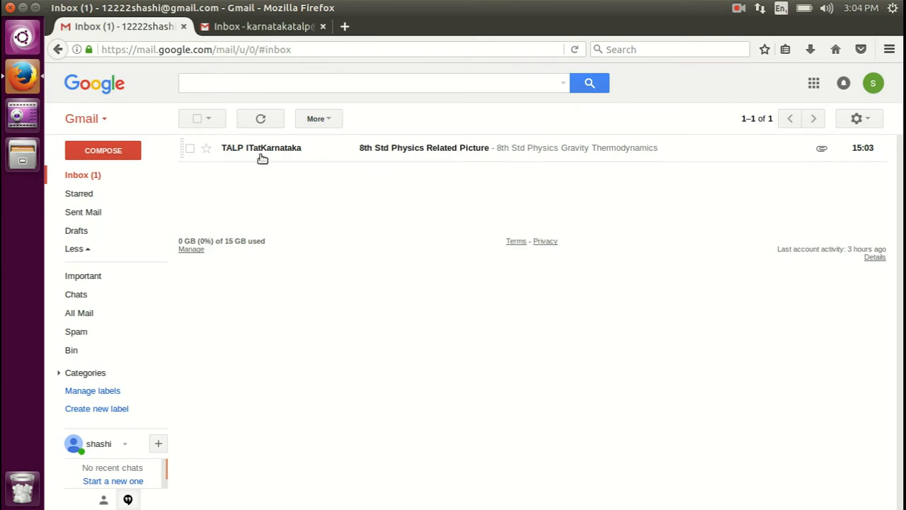
left_click(392, 149)
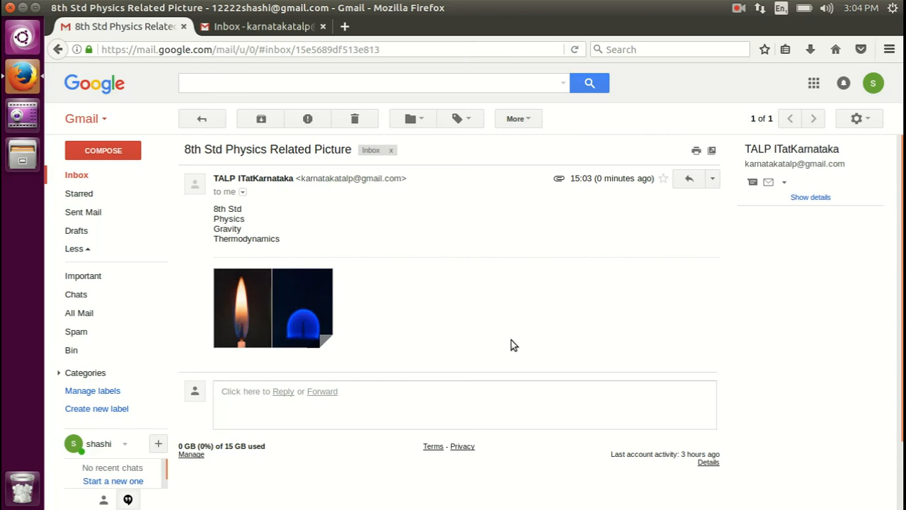
- Switch to the file manager and create a folder named "8th Std" in Home
left_click(23, 156)
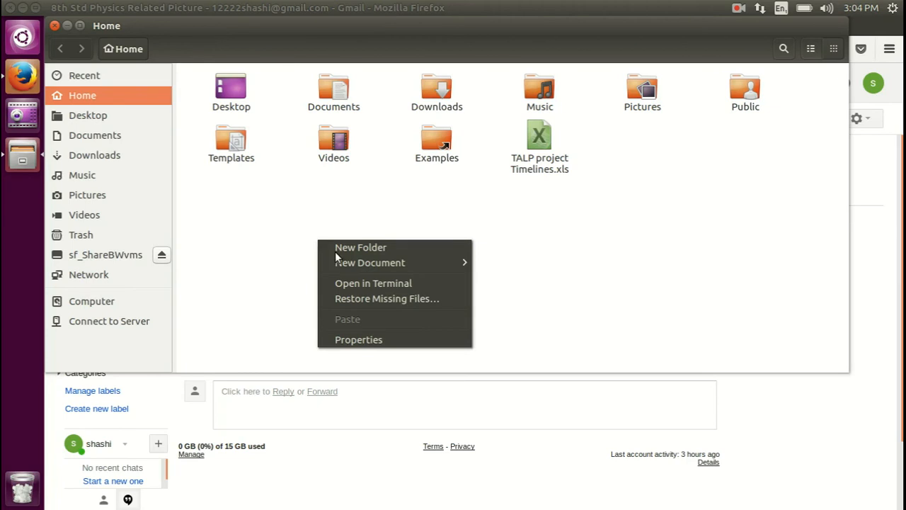
left_click(374, 249)
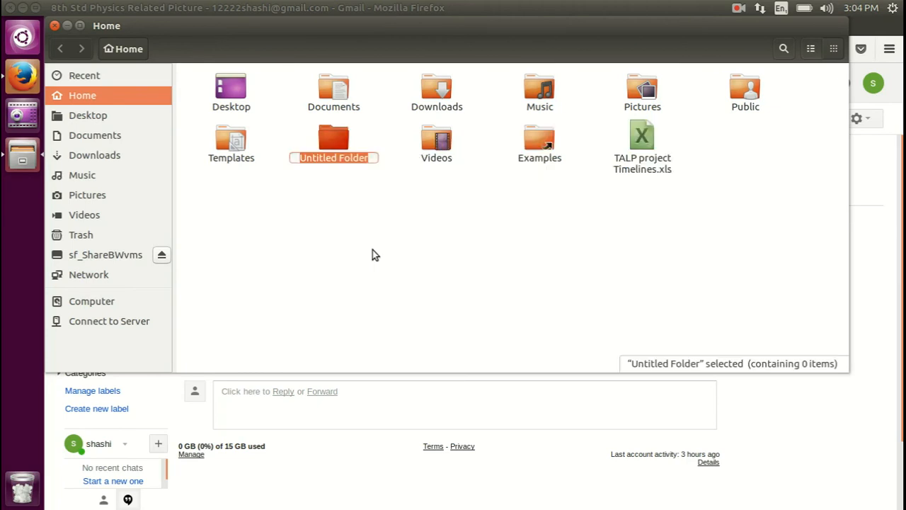
type("8th")
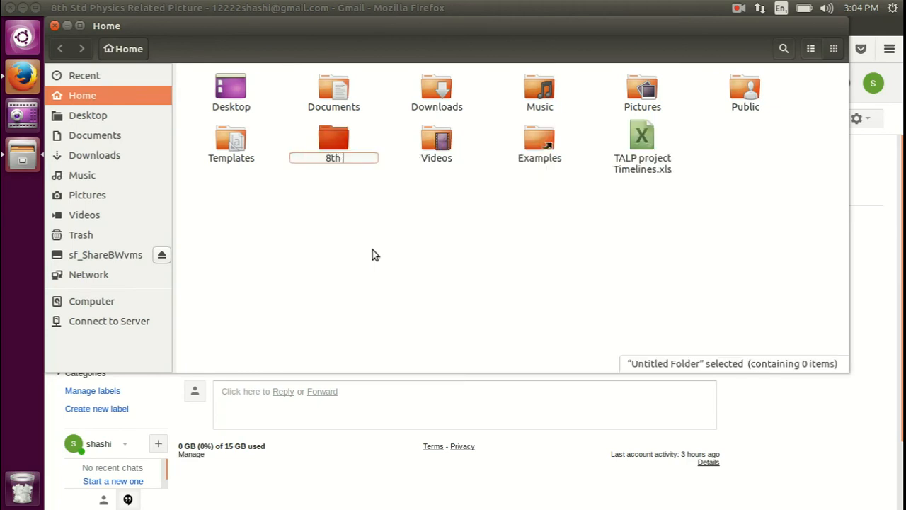
type(" Std")
key("Escape")
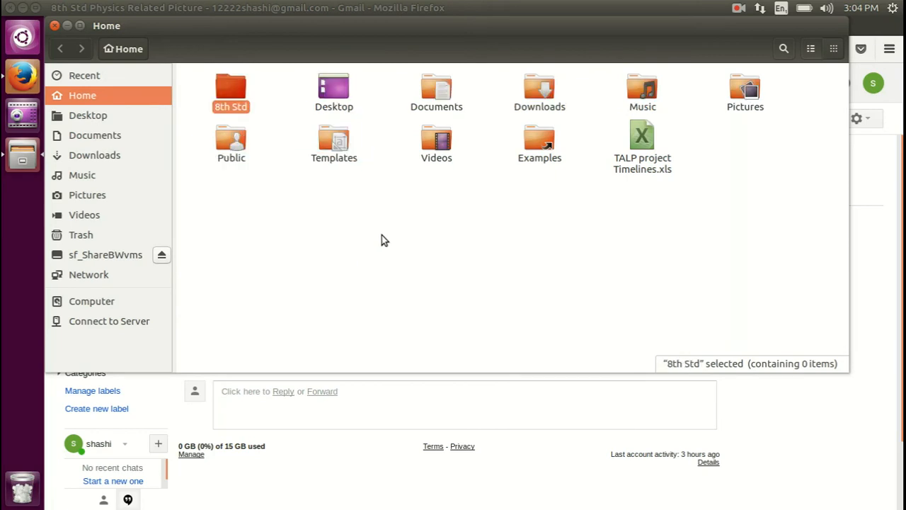
- Move the 8th Std folder from Home into the Desktop folder and open it there
left_click_drag(233, 92, 338, 92)
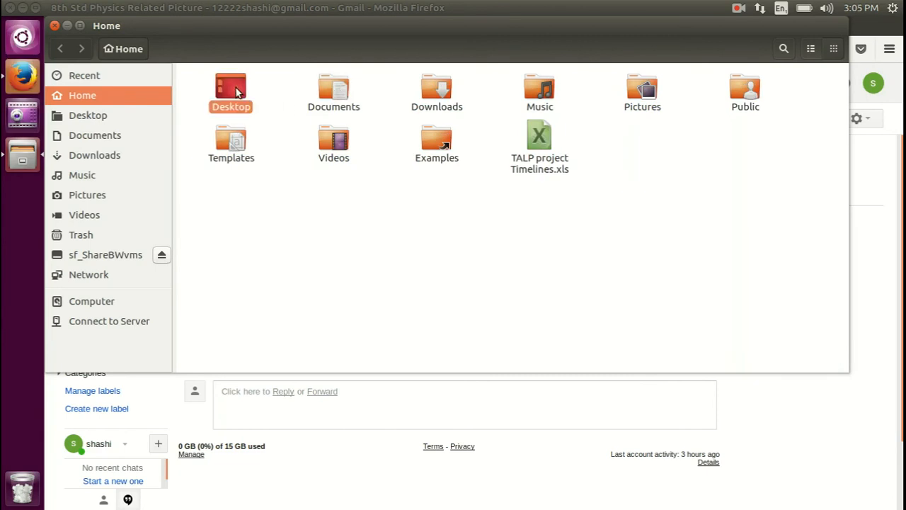
double_click(234, 91)
double_click(237, 92)
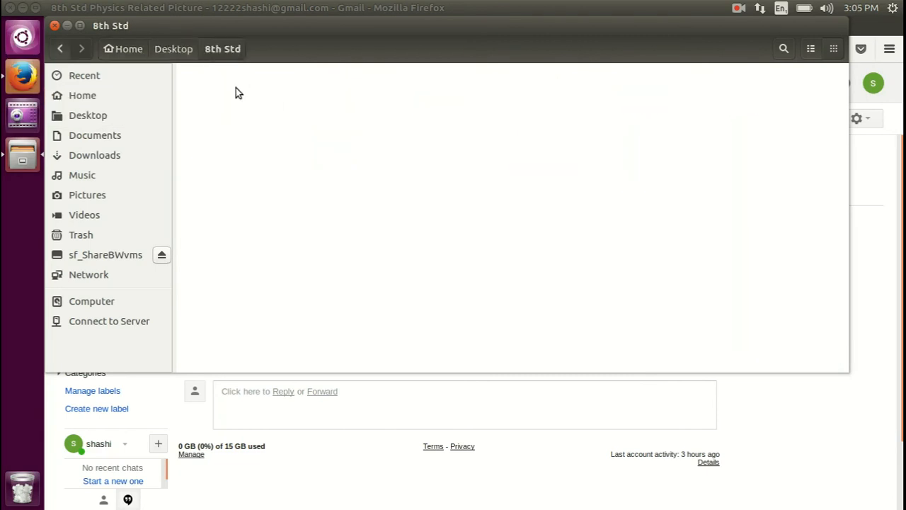
- Create a folder named "Physics" inside the 8th Std folder
right_click(247, 110)
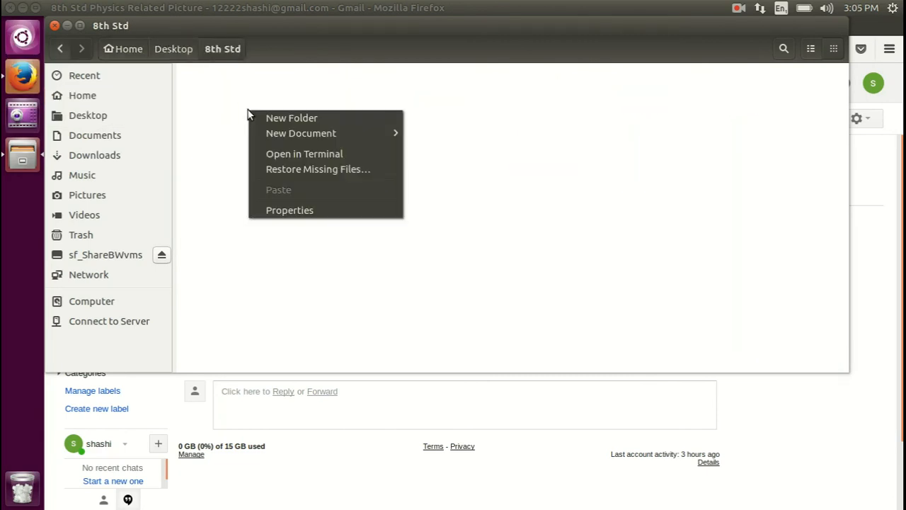
left_click(297, 117)
type("Phy")
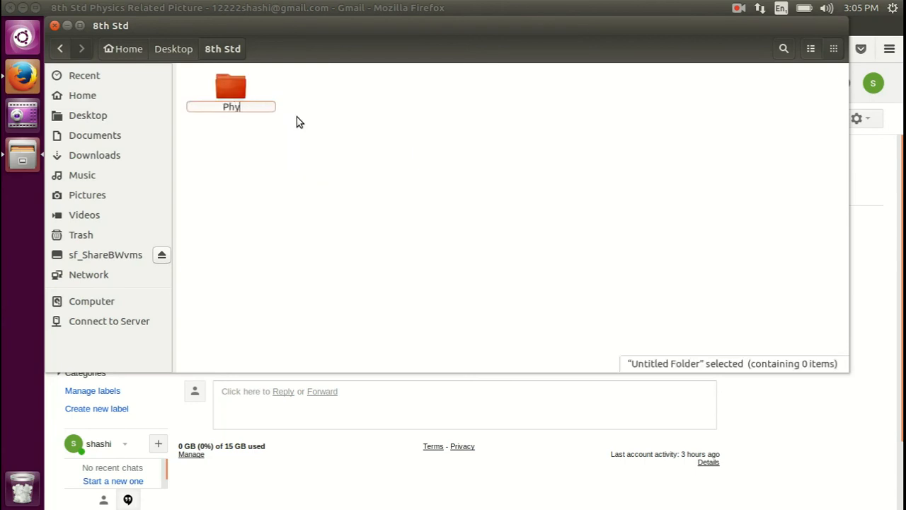
type("sics")
key("Return")
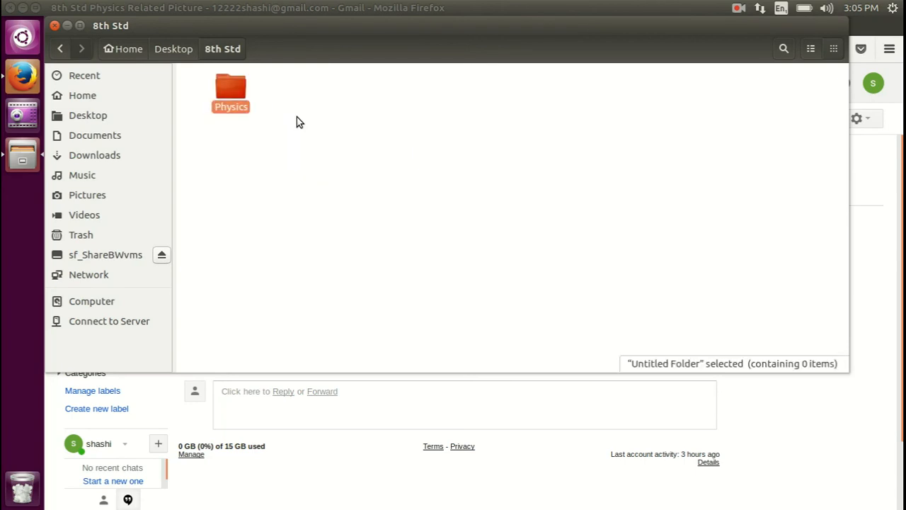
- Create a second folder named "Chemistry" inside the 8th Std folder
right_click(341, 113)
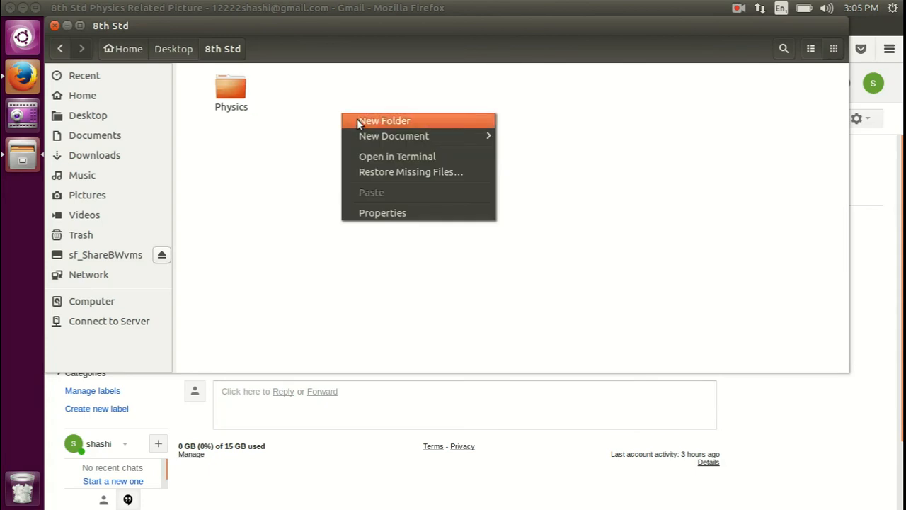
left_click(357, 120)
type("Chemi")
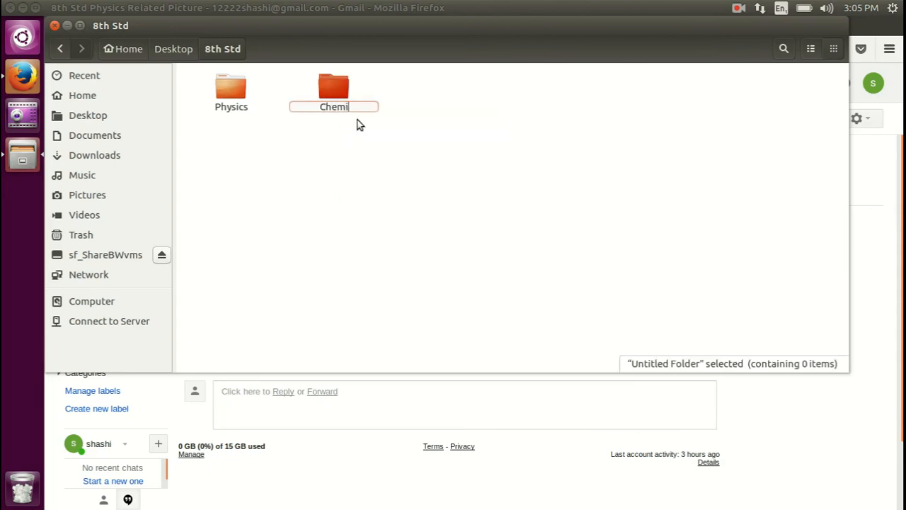
type("sty")
key("BackSpace")
type("ry")
key("Return")
- Open the Physics folder and create a folder named "Gravity" in it
key("Right")
key("Return")
right_click(357, 121)
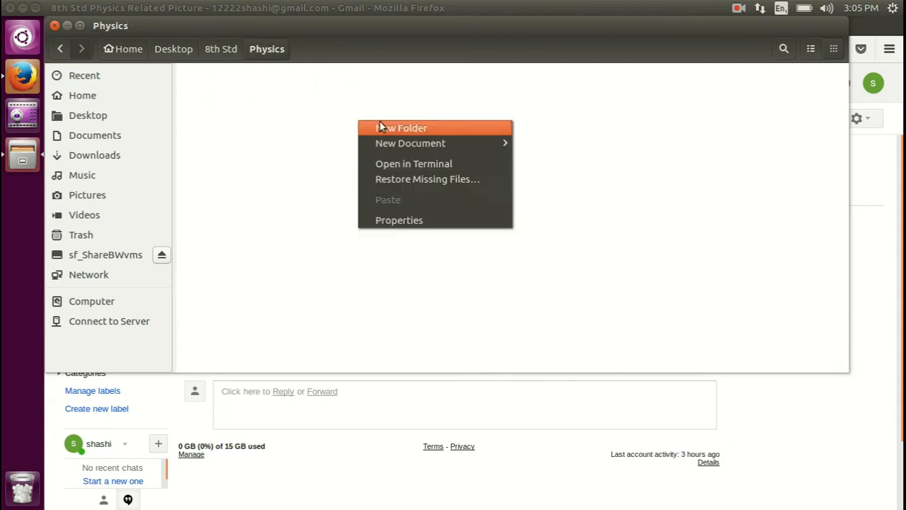
left_click(378, 126)
type("Gra")
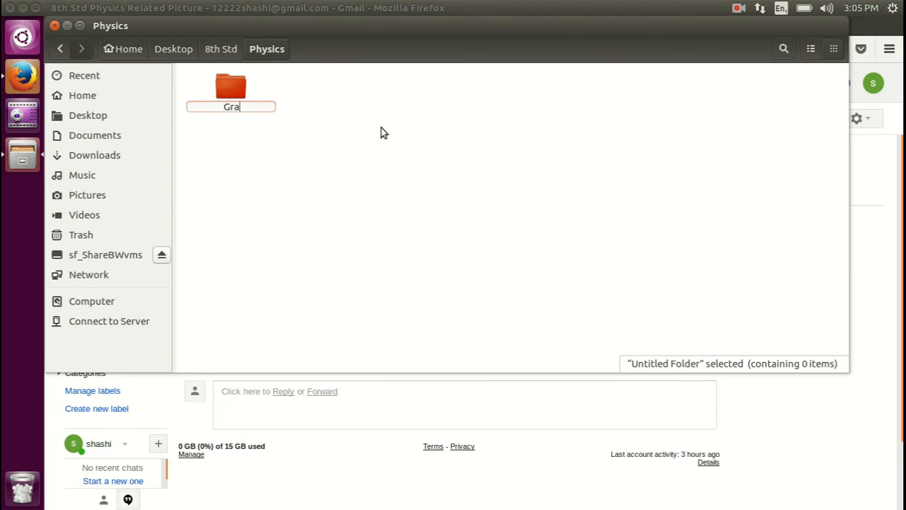
type("vity")
key("Return")
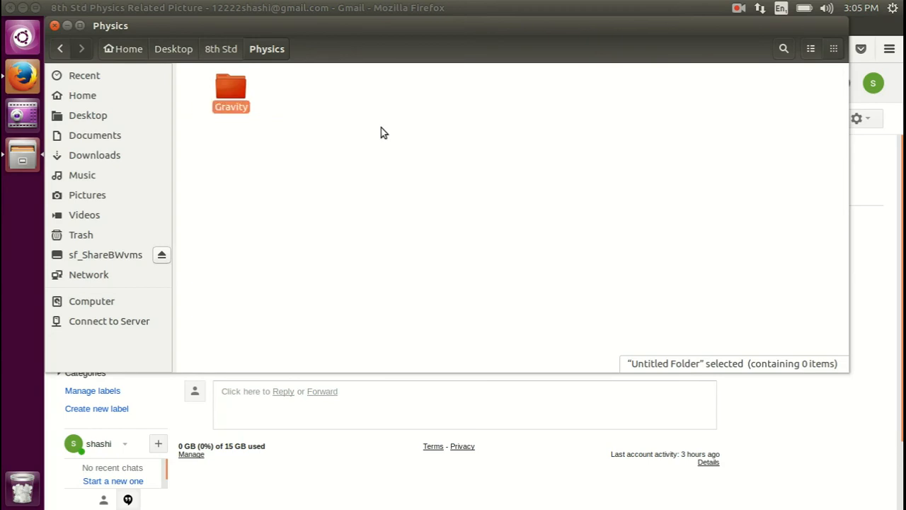
- Create a folder named "Thermodynamics" beside Gravity in the Physics folder
right_click(381, 128)
left_click(405, 135)
type("Thermody")
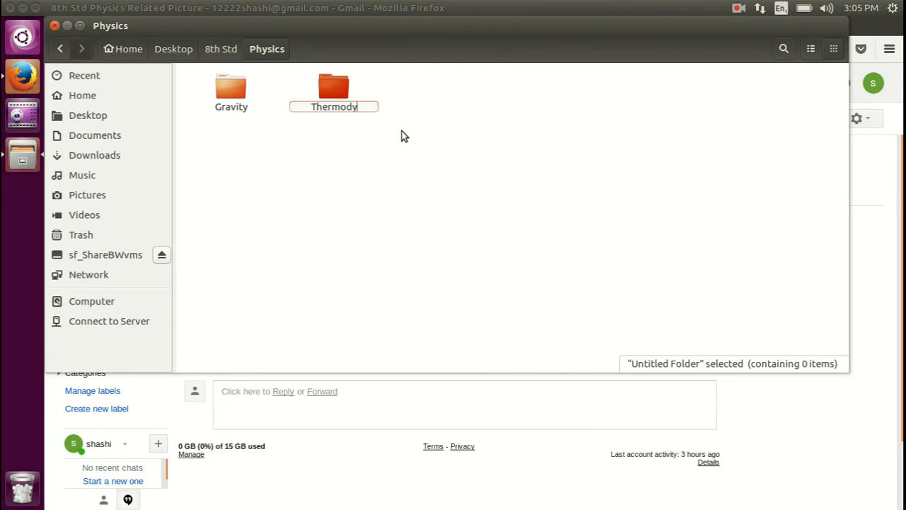
type("namics")
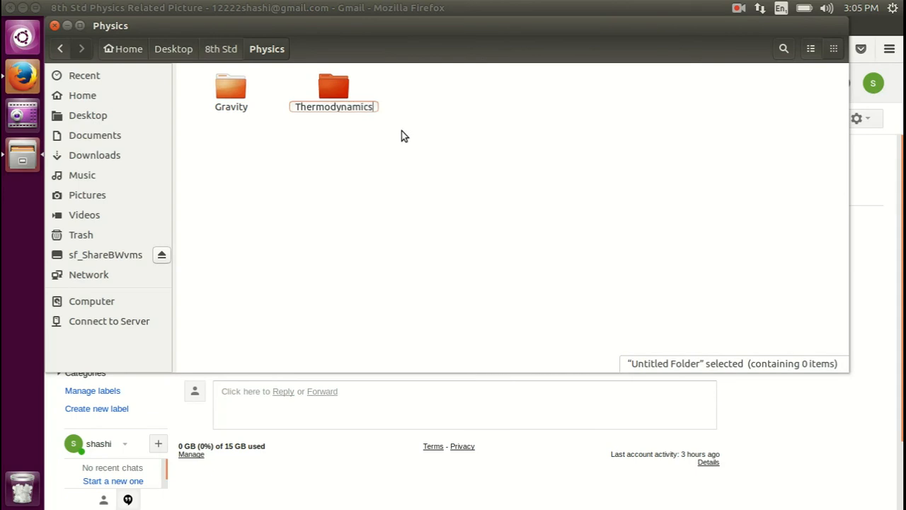
key("Return")
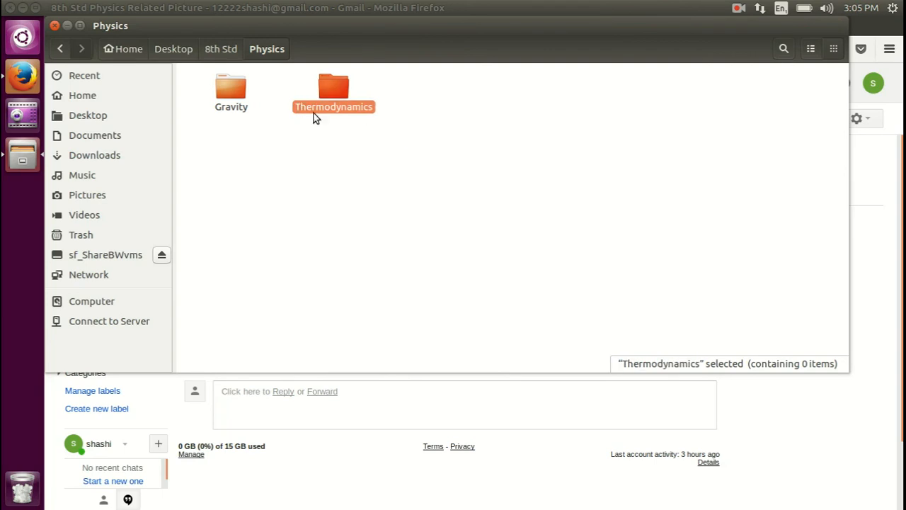
left_click(312, 171)
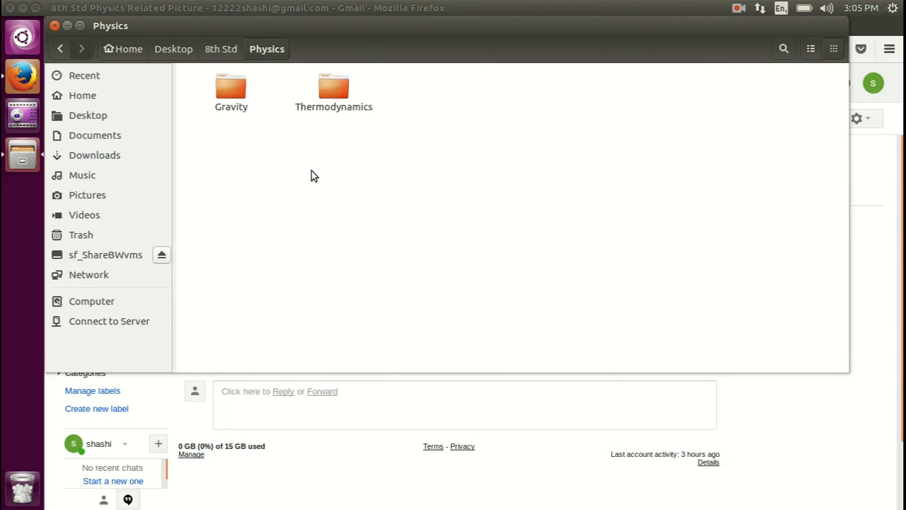
- Compare the received e-mail's topic lines with the folder hierarchy, going from Physics up through 8th Std to Desktop
left_click(28, 84)
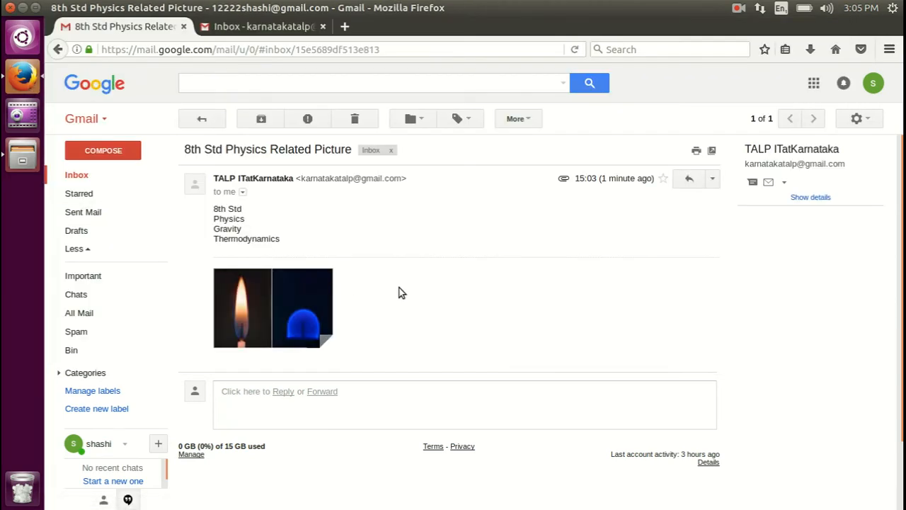
left_click(22, 154)
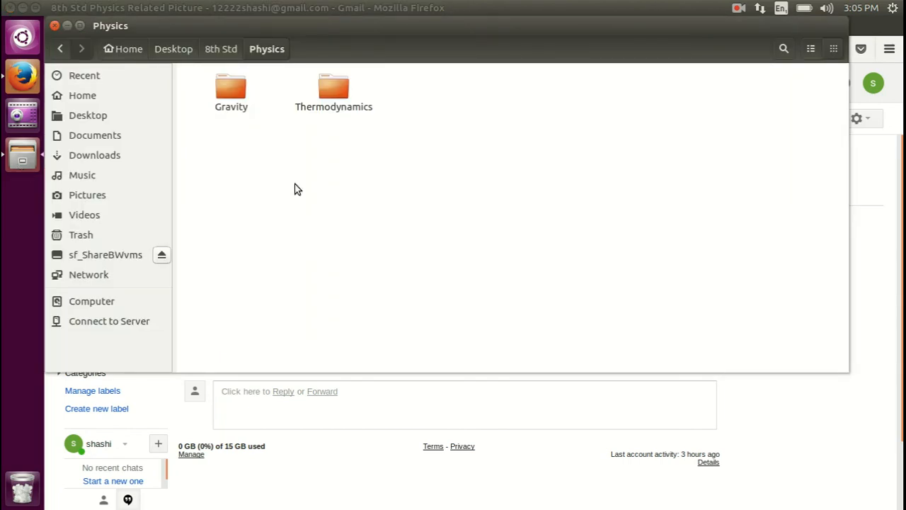
left_click(238, 91)
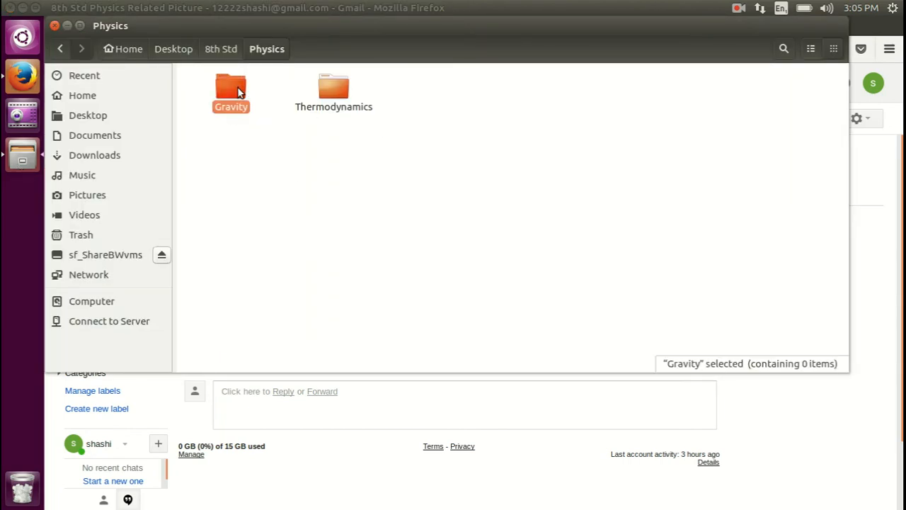
key("Right")
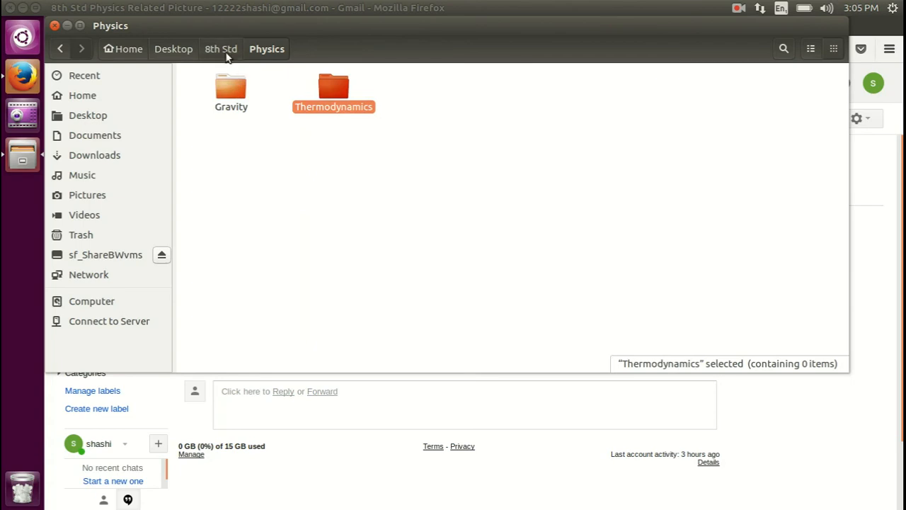
left_click(227, 56)
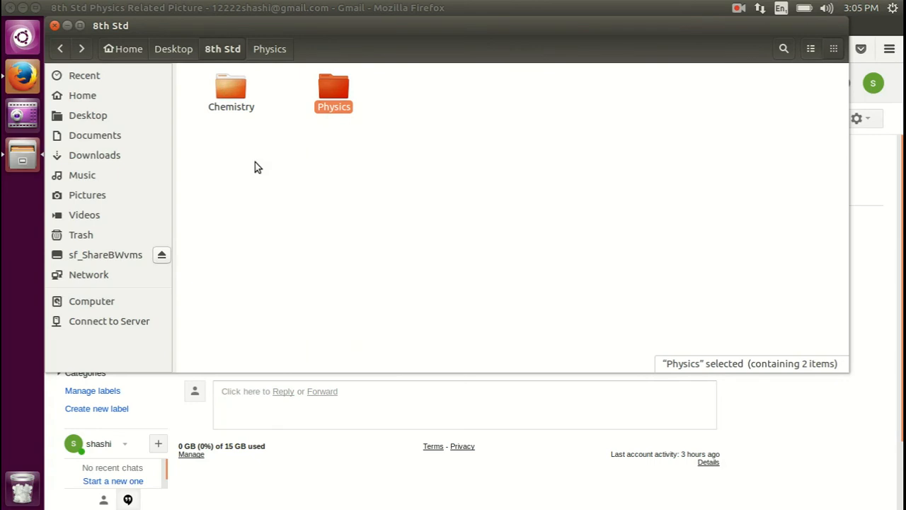
left_click(177, 47)
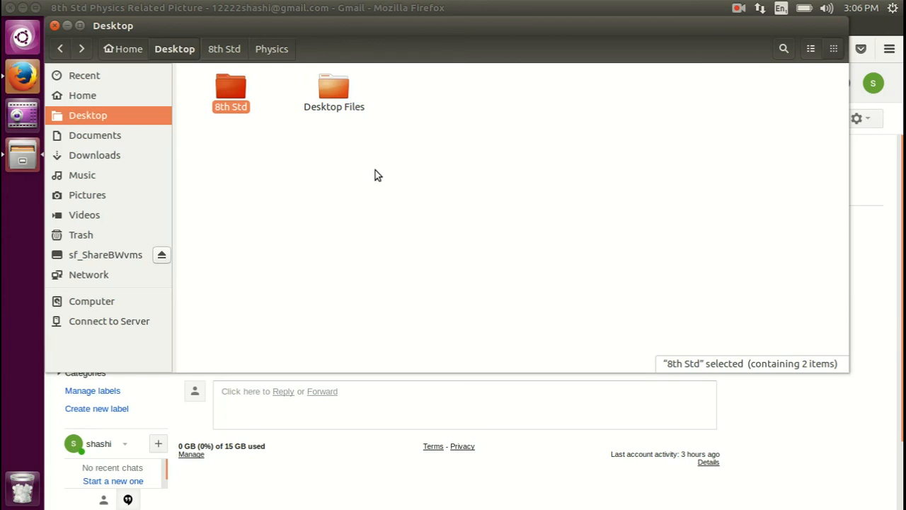
- Reopen the 8th Std folder, review its Physics and Chemistry subfolders, and open Chemistry
double_click(241, 90)
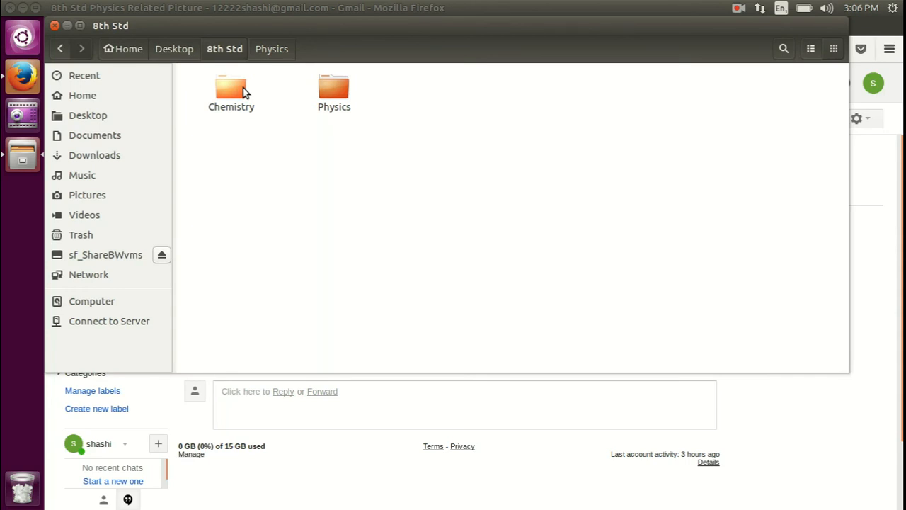
left_click(334, 90)
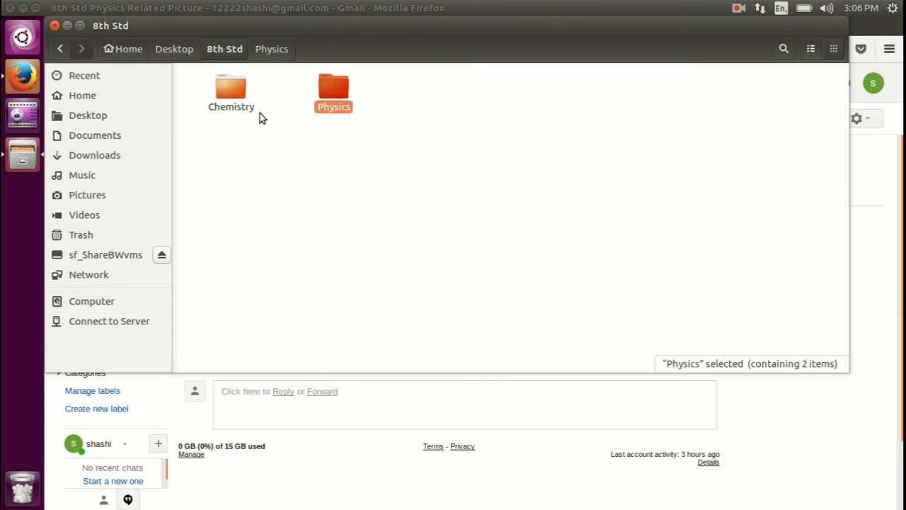
left_click(231, 88)
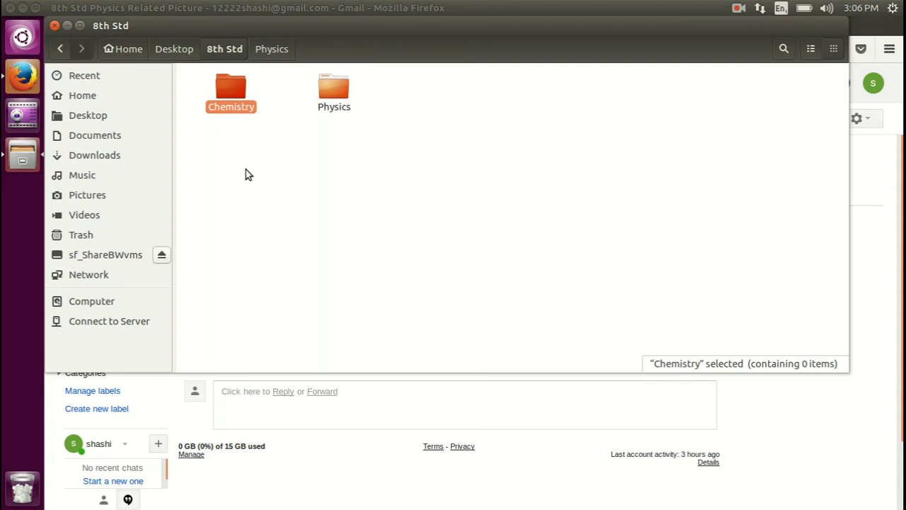
left_click(248, 174)
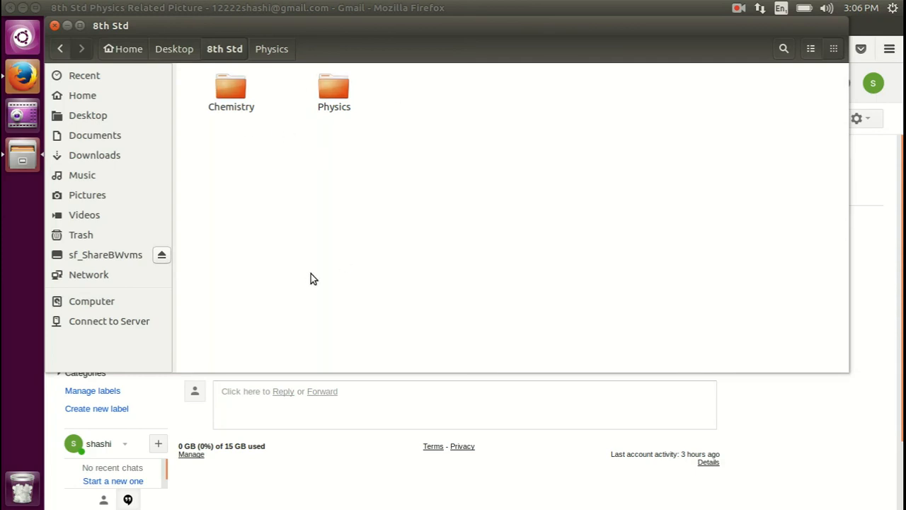
left_click(244, 91)
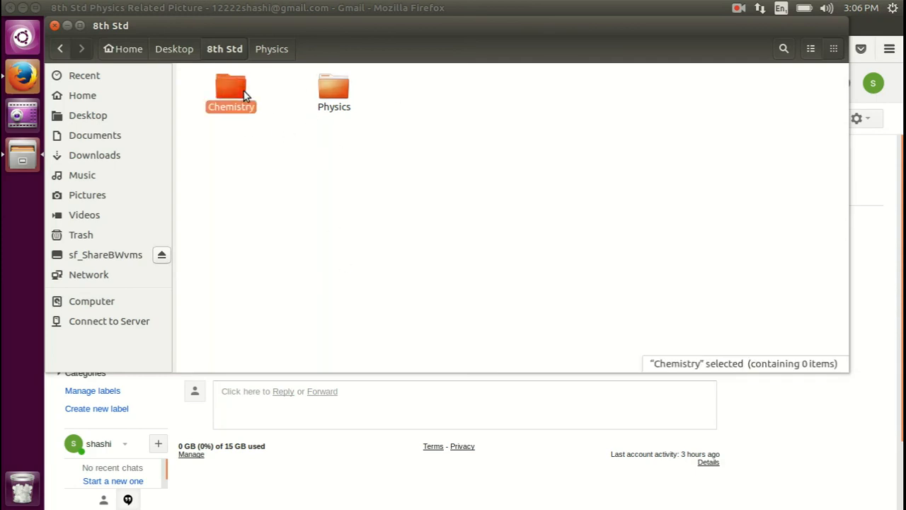
left_click(332, 93)
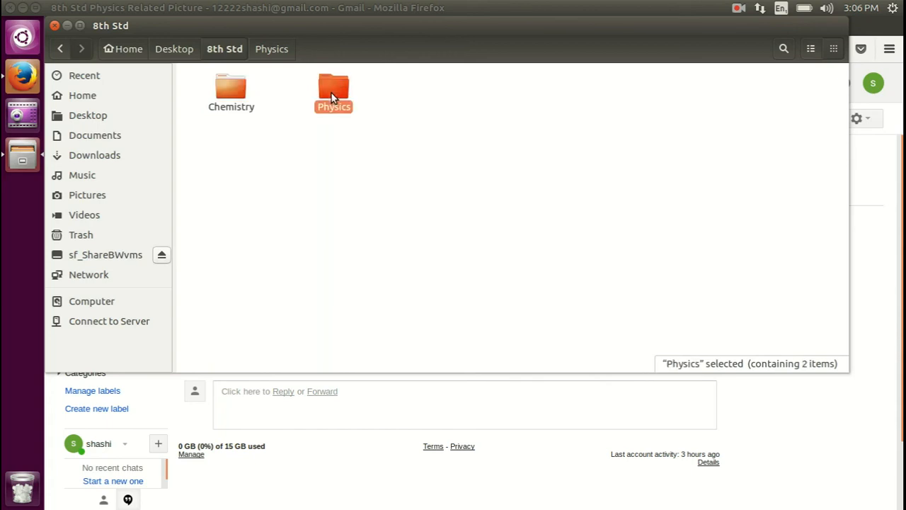
double_click(243, 105)
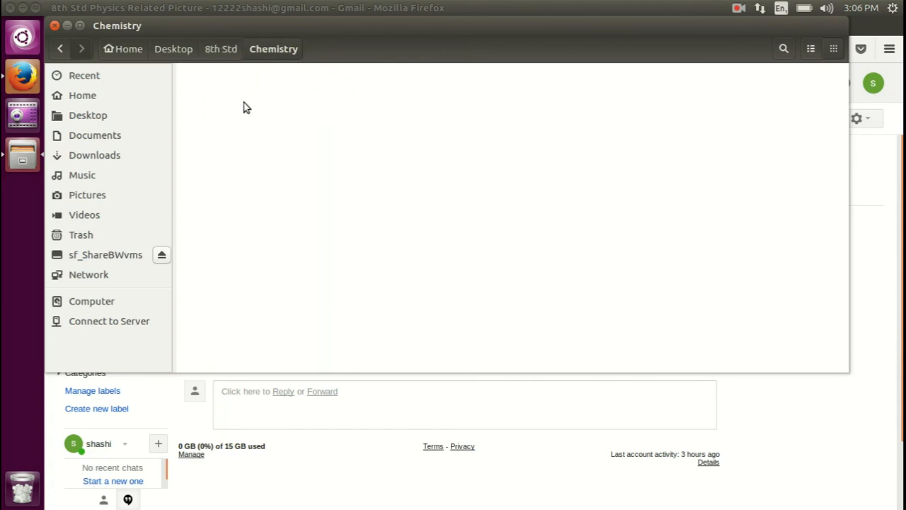
- Go back to the 8th Std folder, review the subfolders inside Physics, and close the file manager window
left_click(224, 50)
left_click(337, 86)
double_click(337, 87)
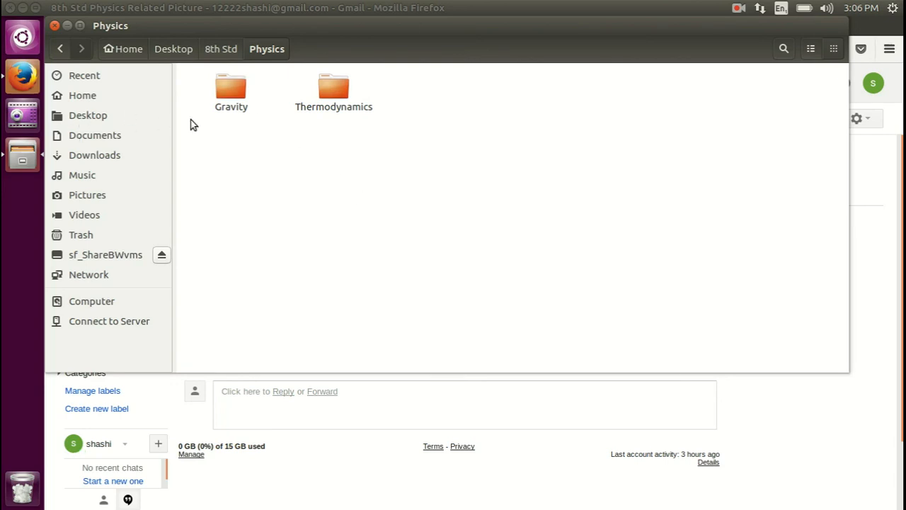
mouse_move(94, 33)
left_click(55, 27)
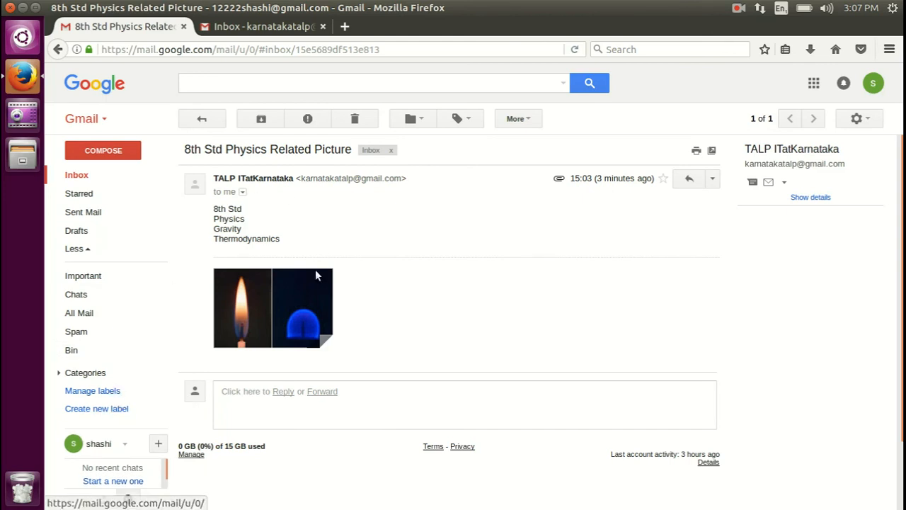
- Create a new mail label named "8th Std" without nesting it
mouse_move(319, 288)
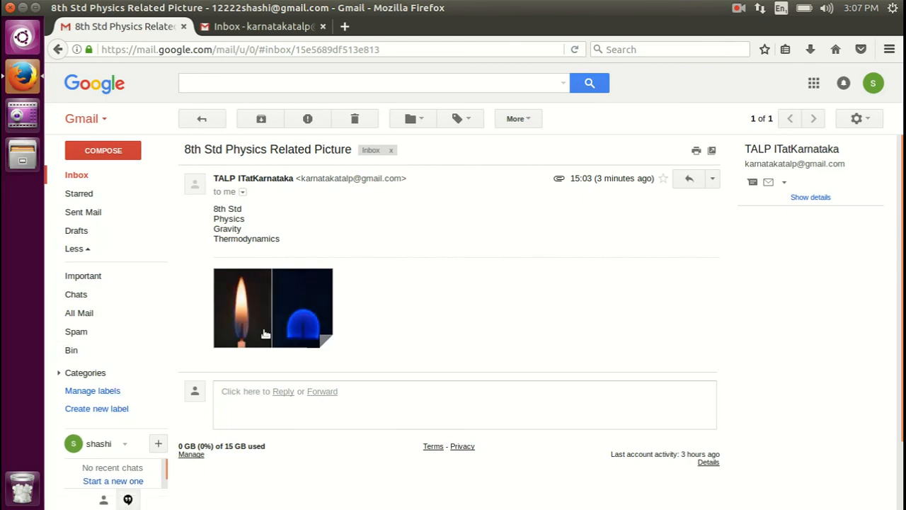
left_click(92, 409)
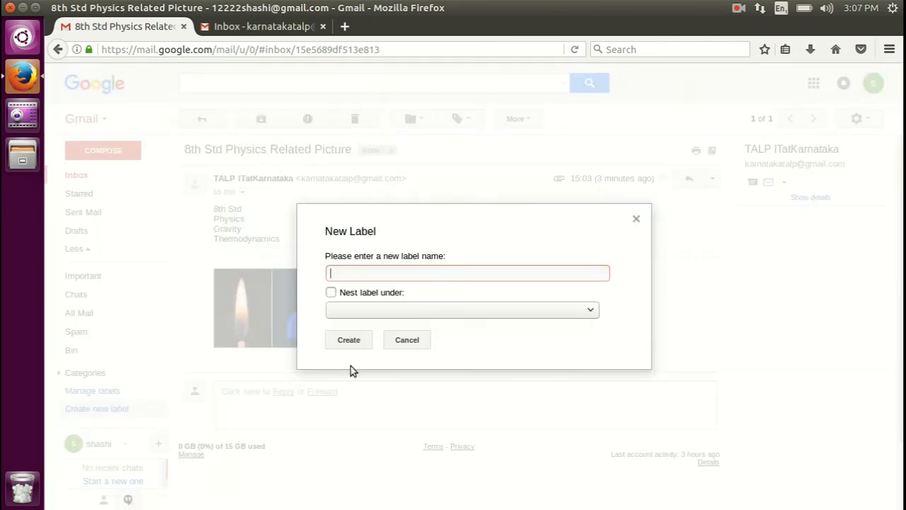
type("8th D")
key("BackSpace")
type("Std")
left_click(367, 341)
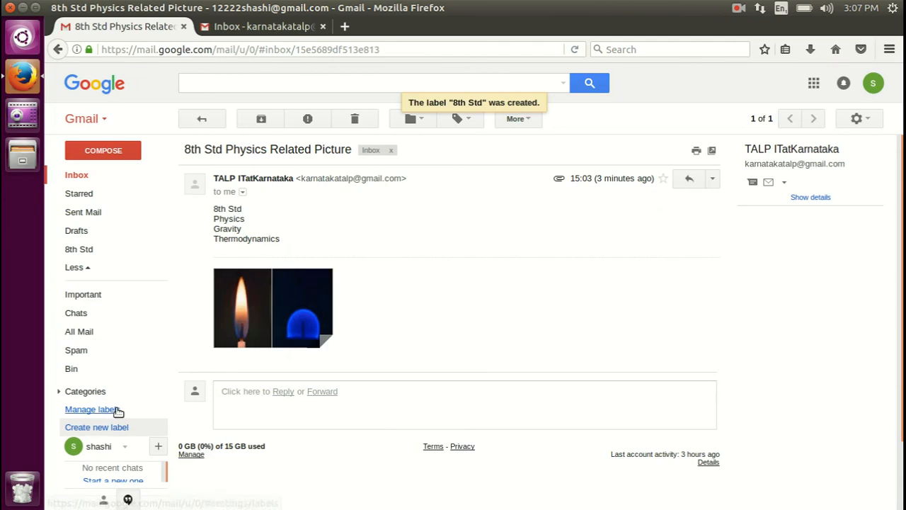
- Create two more un-nested mail labels, named "Physics" and "9th Std"
left_click(111, 427)
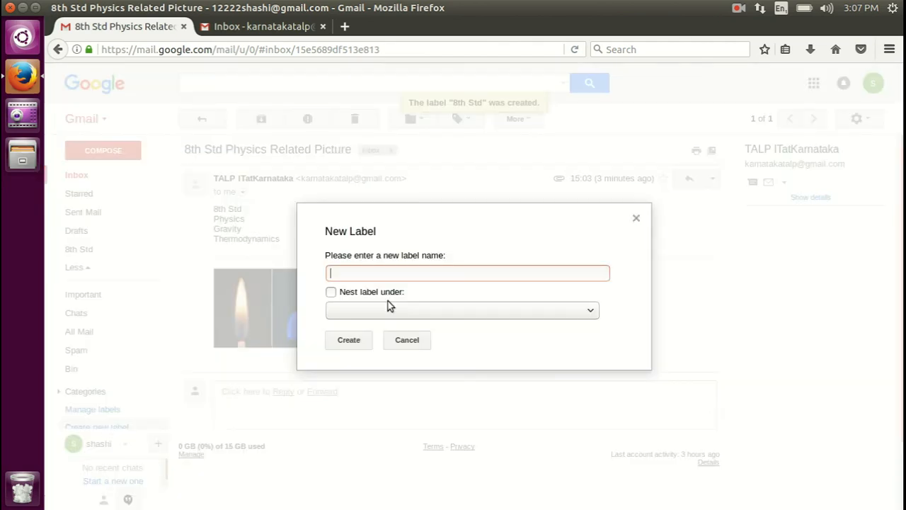
type("Physics")
left_click(350, 339)
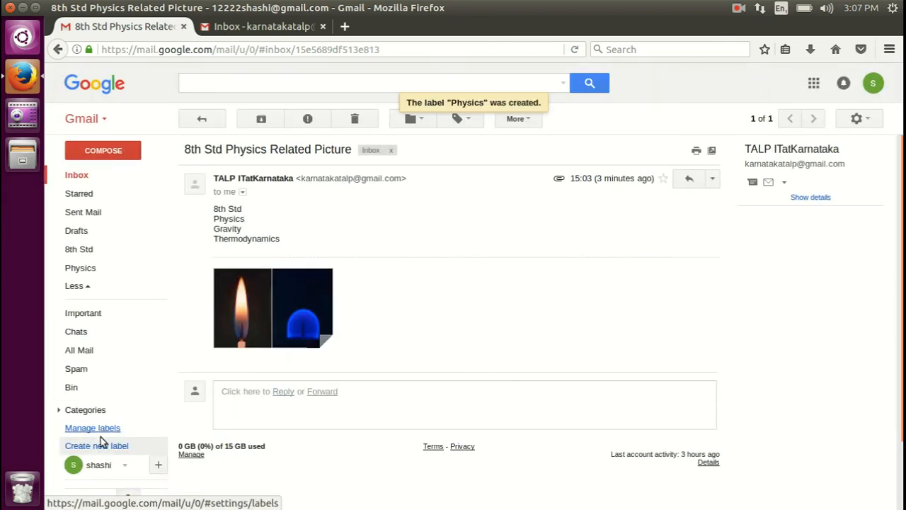
left_click(99, 445)
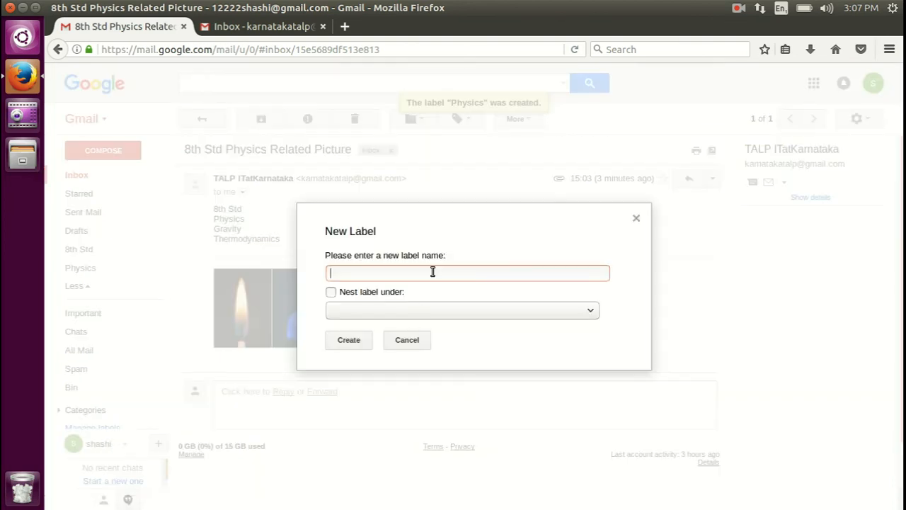
type("9th Std")
left_click(354, 339)
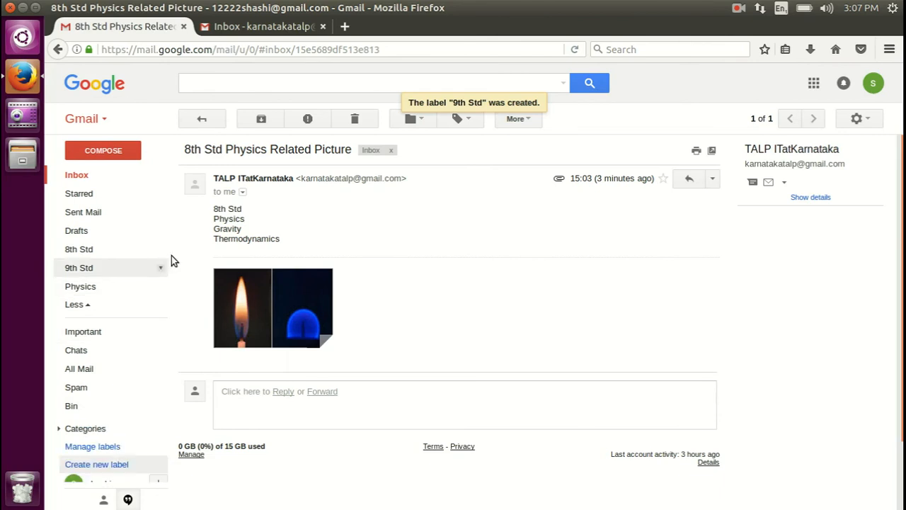
- Create an un-nested mail label named "Chemistry"
left_click(110, 465)
type("Chem")
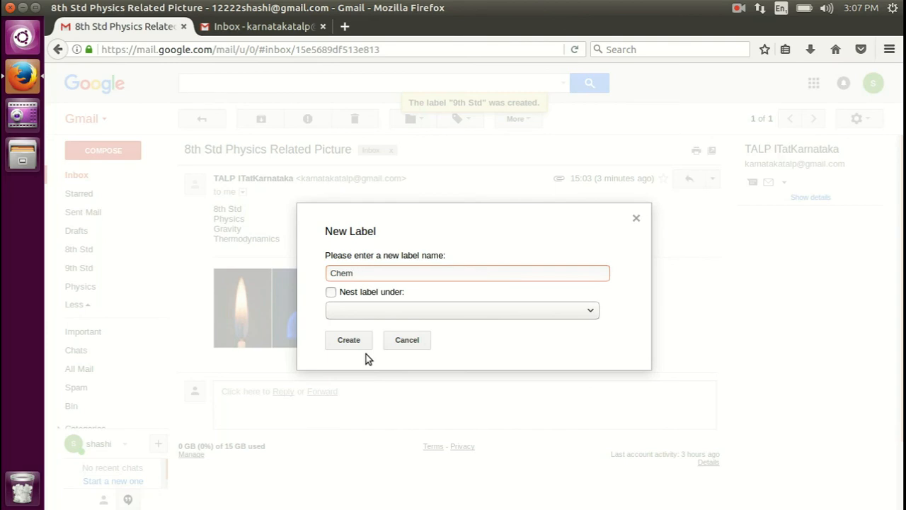
type("itry")
key("Left")
key("Left")
key("Left")
type("s")
left_click(349, 341)
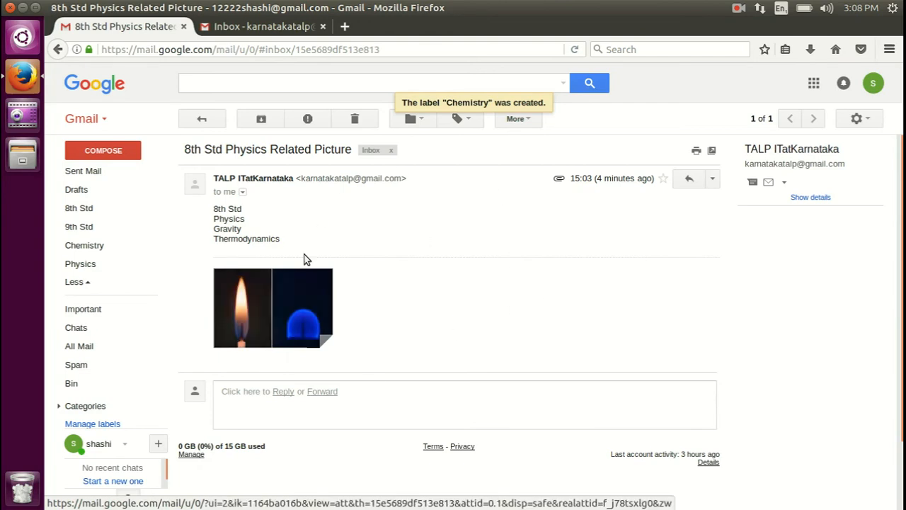
- Apply the labels 8th Std, 9th Std, Chemistry and Physics to the open "8th Std Physics Related Picture" e-mail
scroll(66, 210, "up", 1)
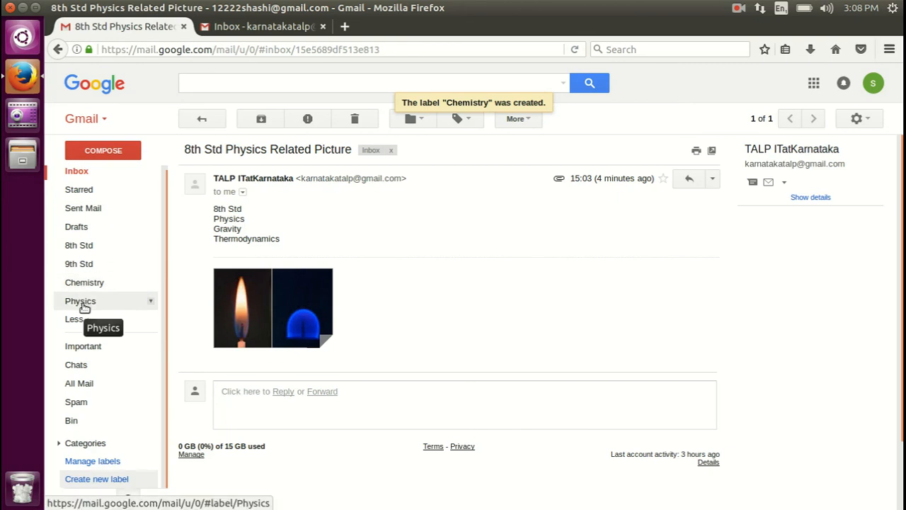
mouse_move(238, 293)
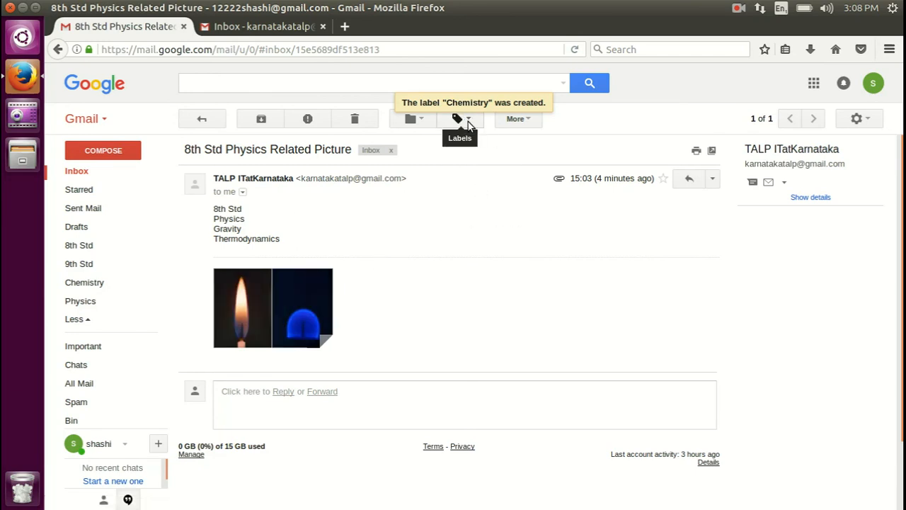
left_click(467, 122)
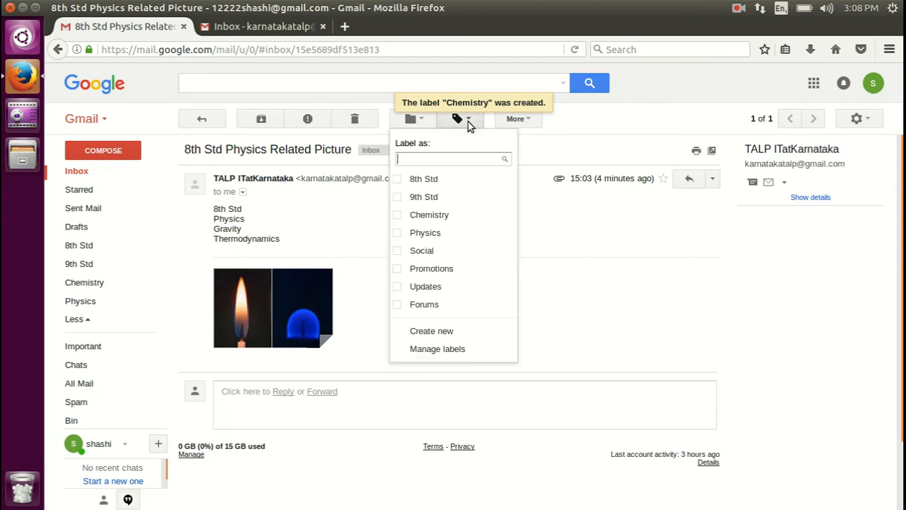
left_click(400, 180)
left_click(398, 198)
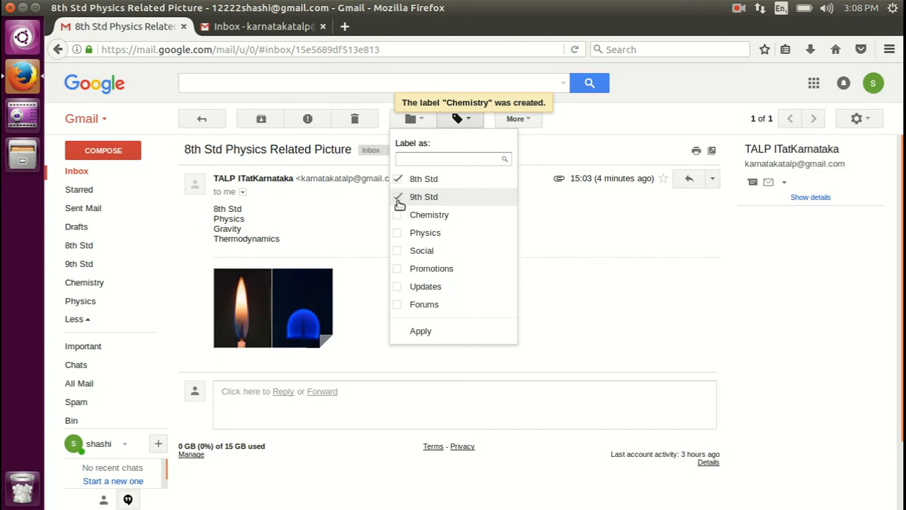
left_click(399, 216)
left_click(399, 234)
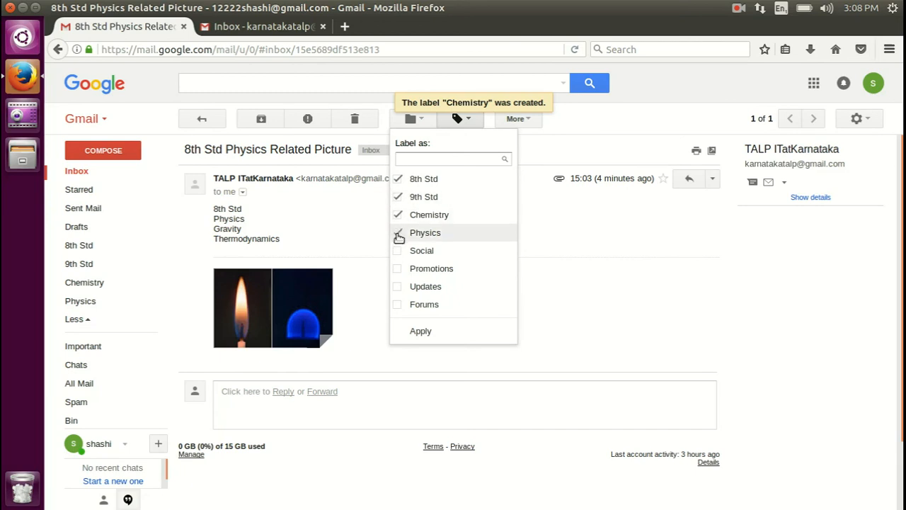
left_click(424, 331)
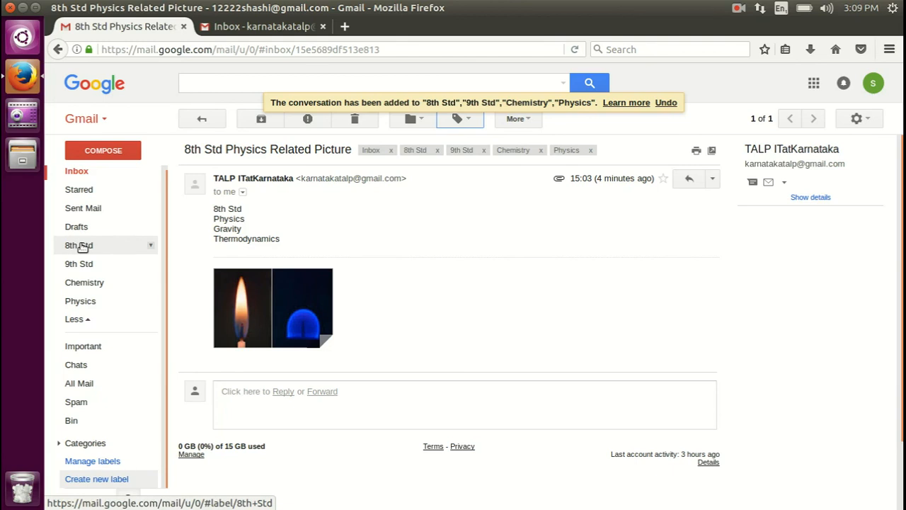
- Check which conversations are filed under the 8th Std, 9th Std, Chemistry and Physics labels
left_click(81, 245)
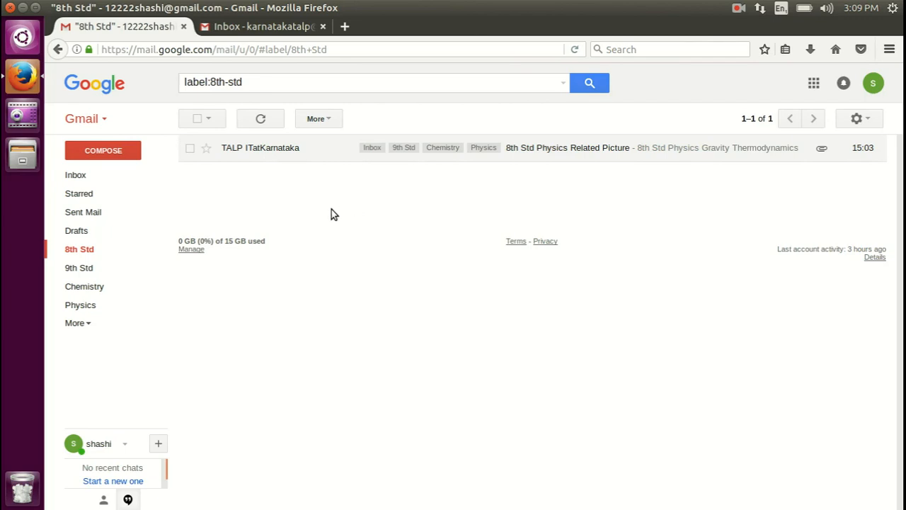
left_click(75, 272)
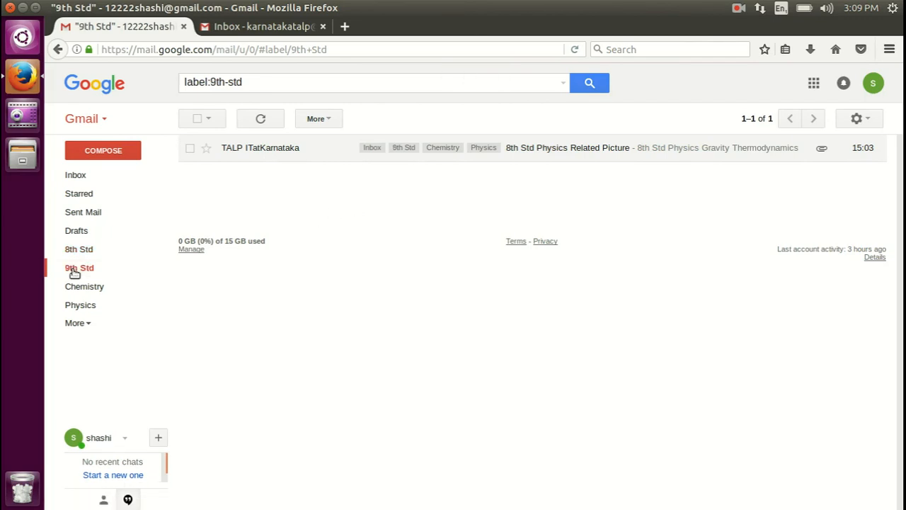
left_click(84, 293)
left_click(81, 310)
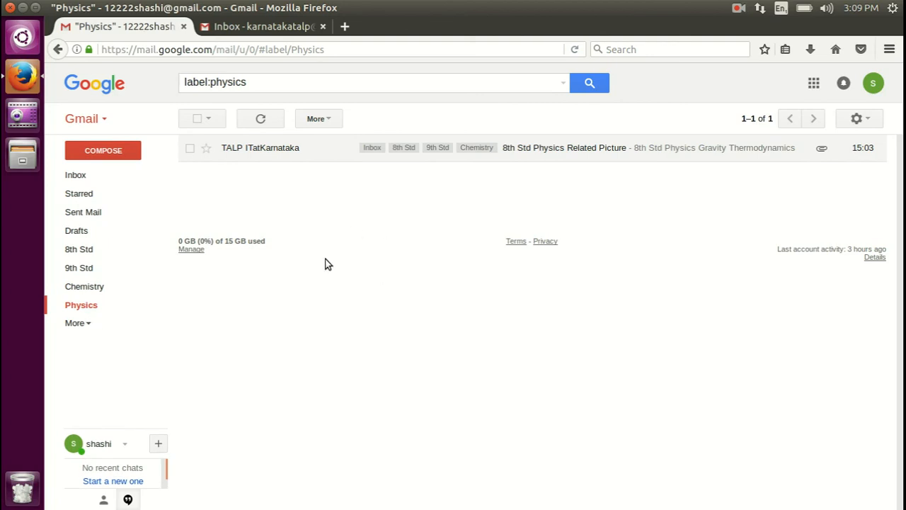
- Return to the Inbox and open the "8th Std Physics Related Picture" e-mail to review its labels
left_click(84, 177)
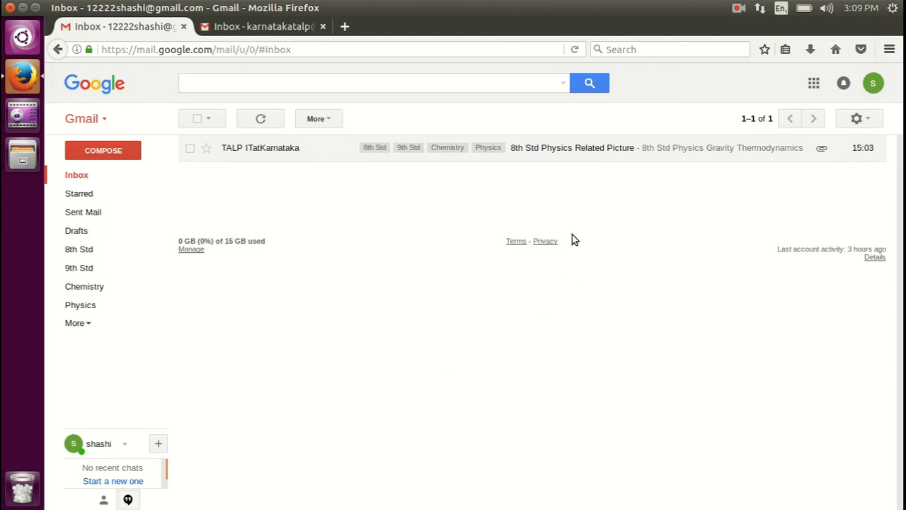
left_click(291, 149)
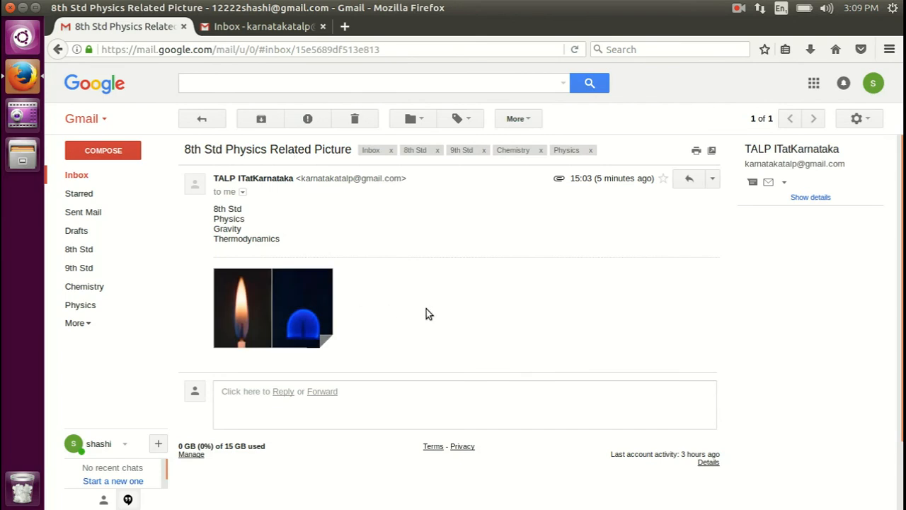
left_click(390, 84)
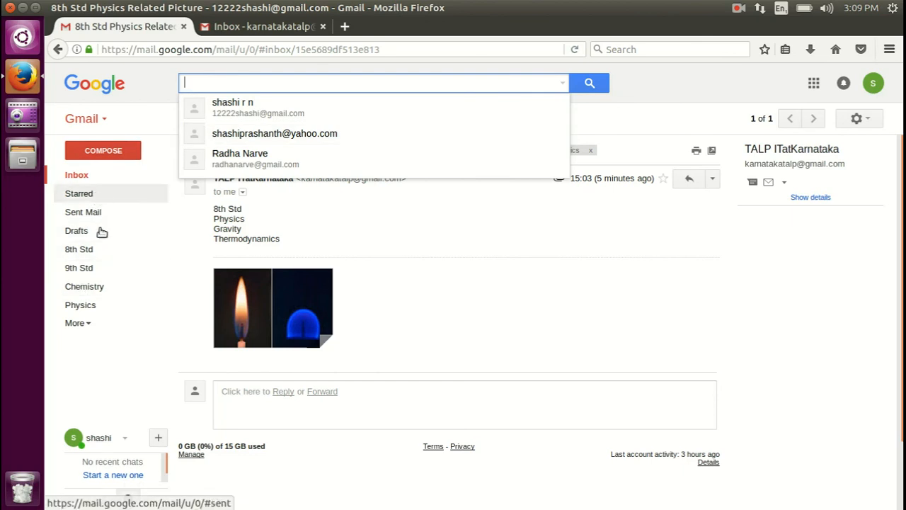
left_click(170, 87)
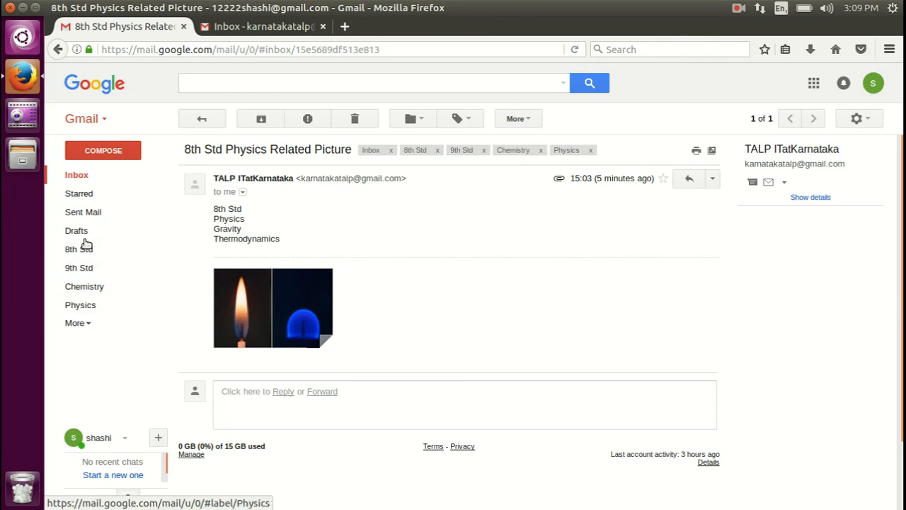
- Open the e-mail filed under the 9th Std label and remove the 9th Std label from it
left_click(63, 269)
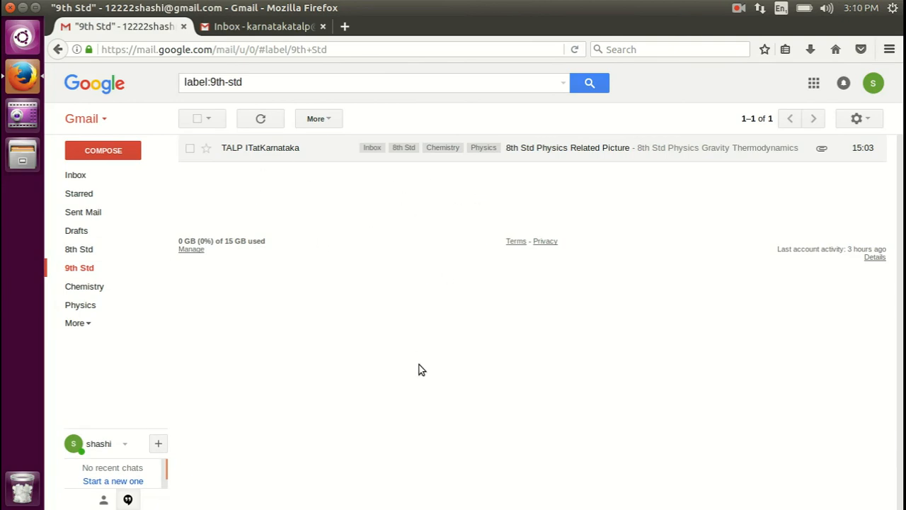
left_click(259, 149)
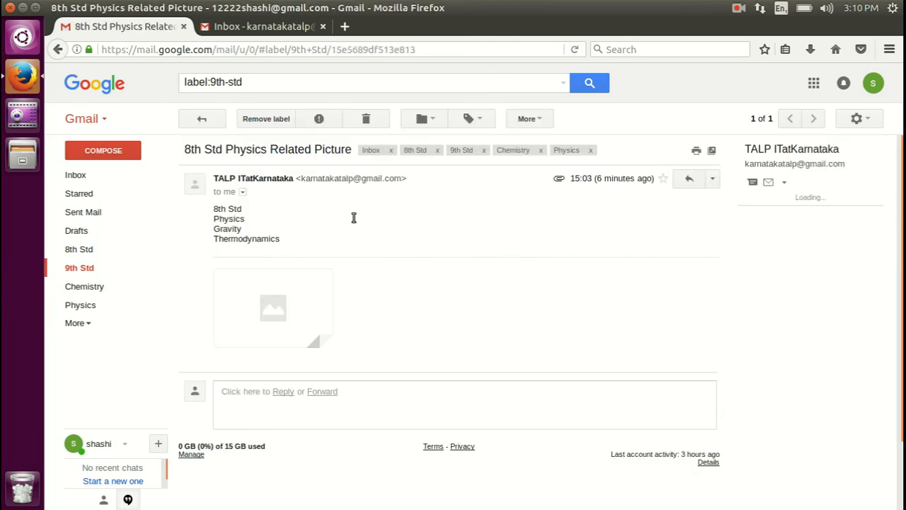
left_click(484, 151)
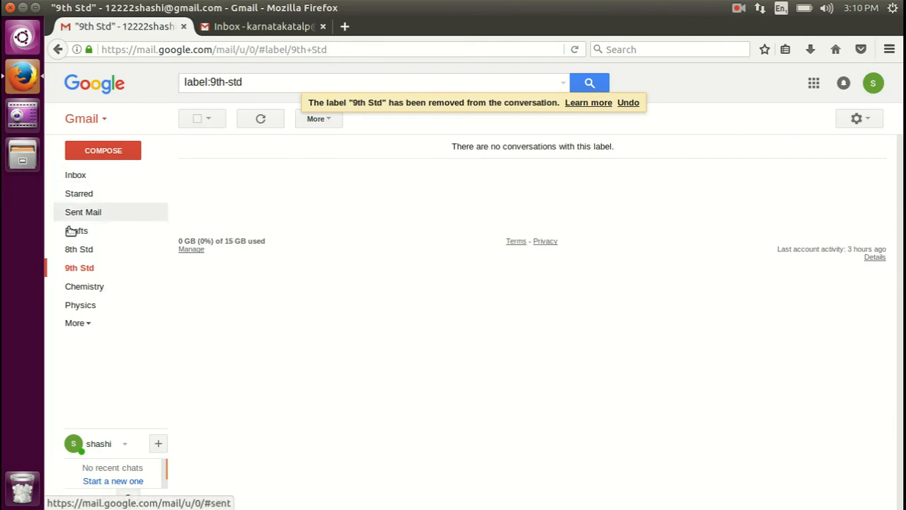
- Recheck the conversations under 8th Std, Chemistry, Physics and 9th Std, and return to the Inbox
left_click(77, 255)
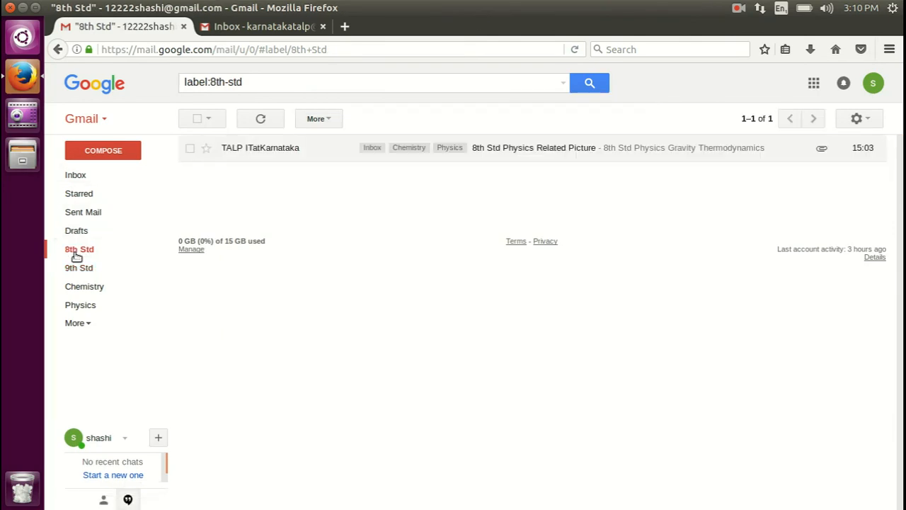
left_click(76, 288)
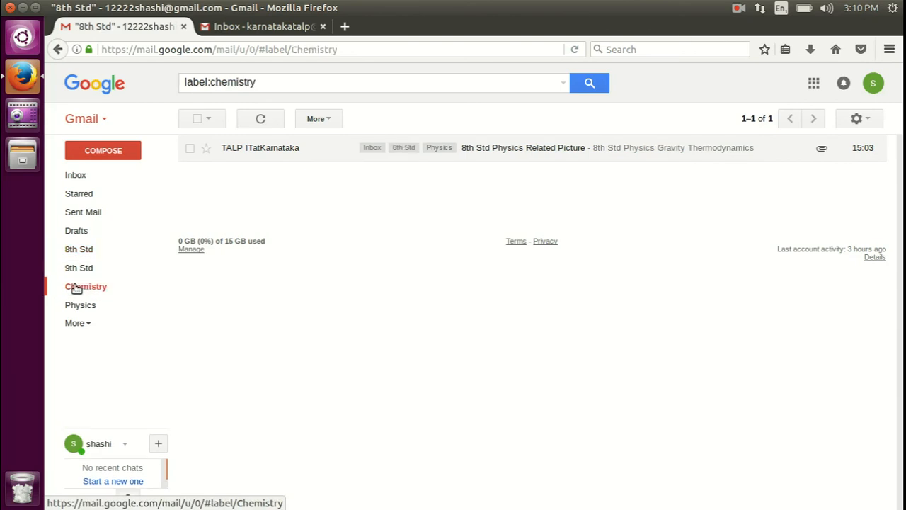
left_click(76, 307)
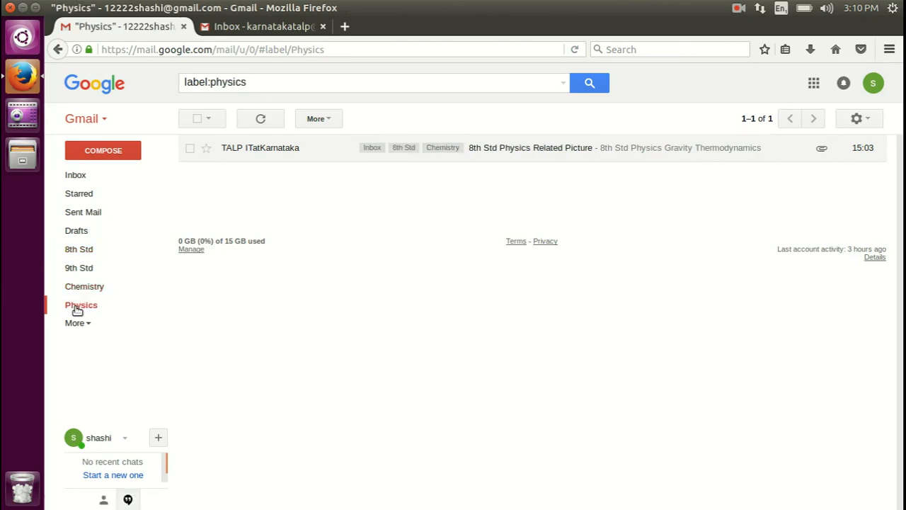
left_click(78, 268)
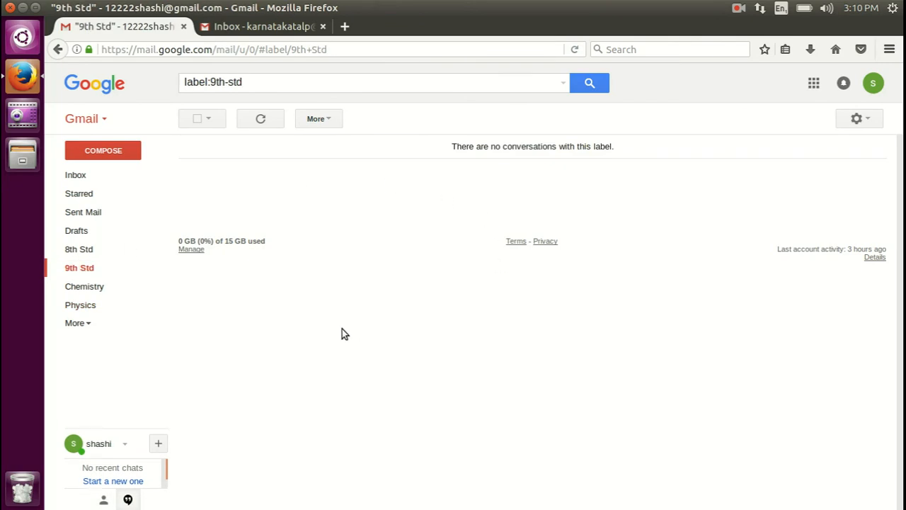
left_click(76, 177)
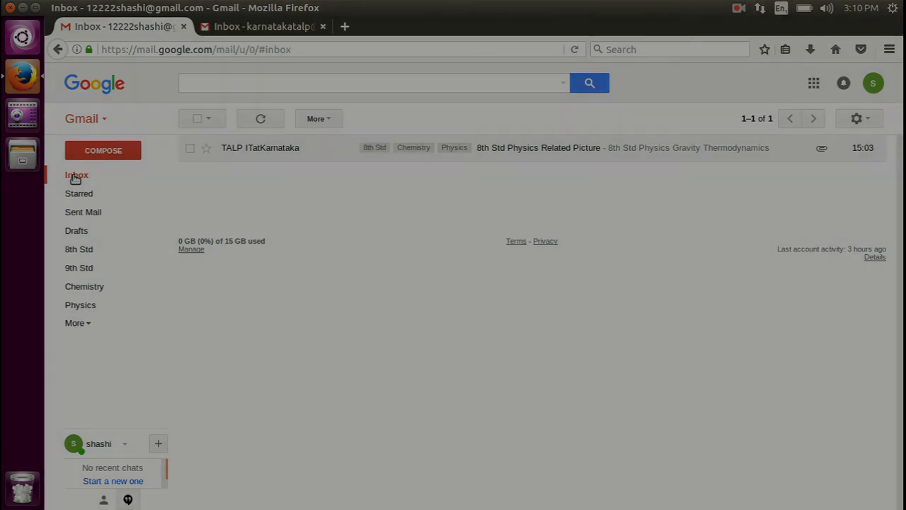